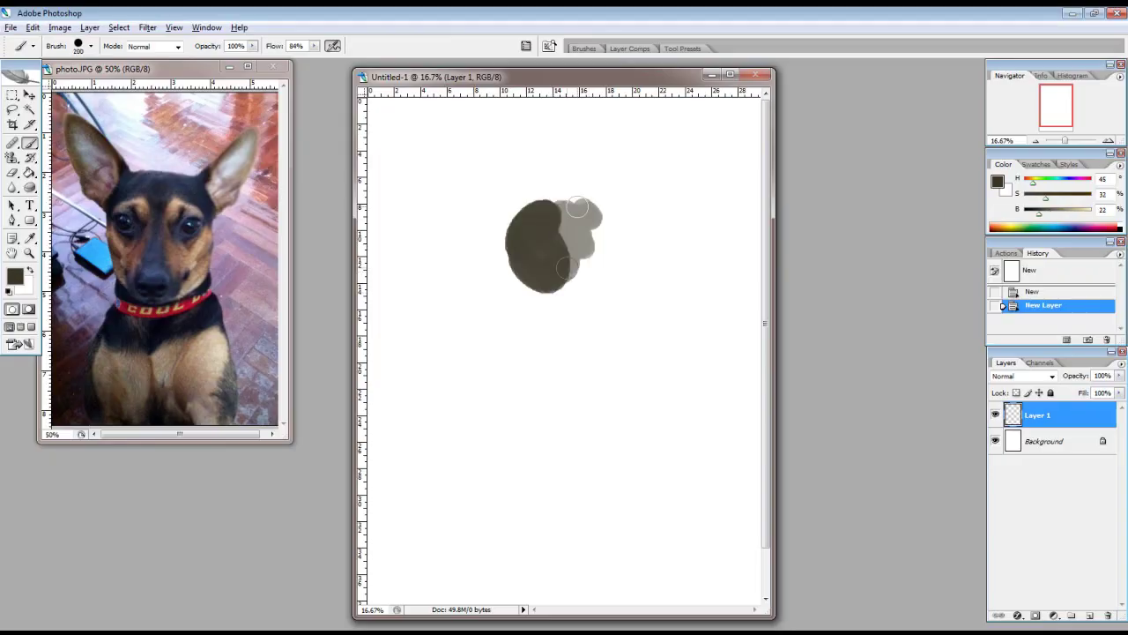
Paint the dark head, both large ears, body, haunch and legs of the dog silhouette.
drag(577, 207, 564, 291)
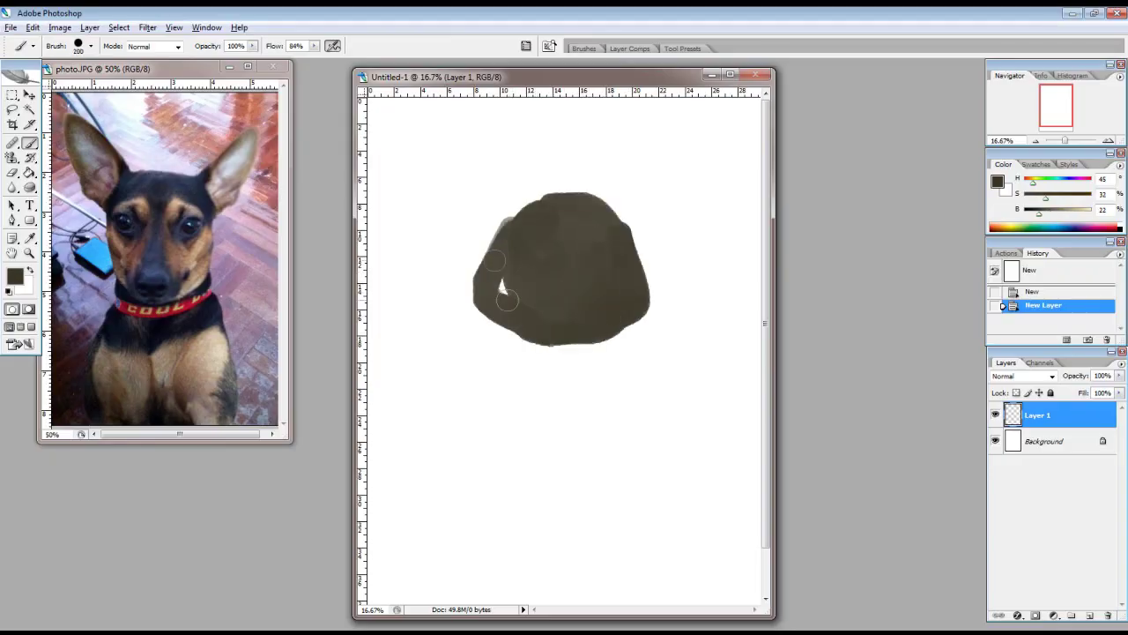
drag(493, 264, 635, 326)
drag(481, 229, 472, 168)
drag(617, 220, 653, 168)
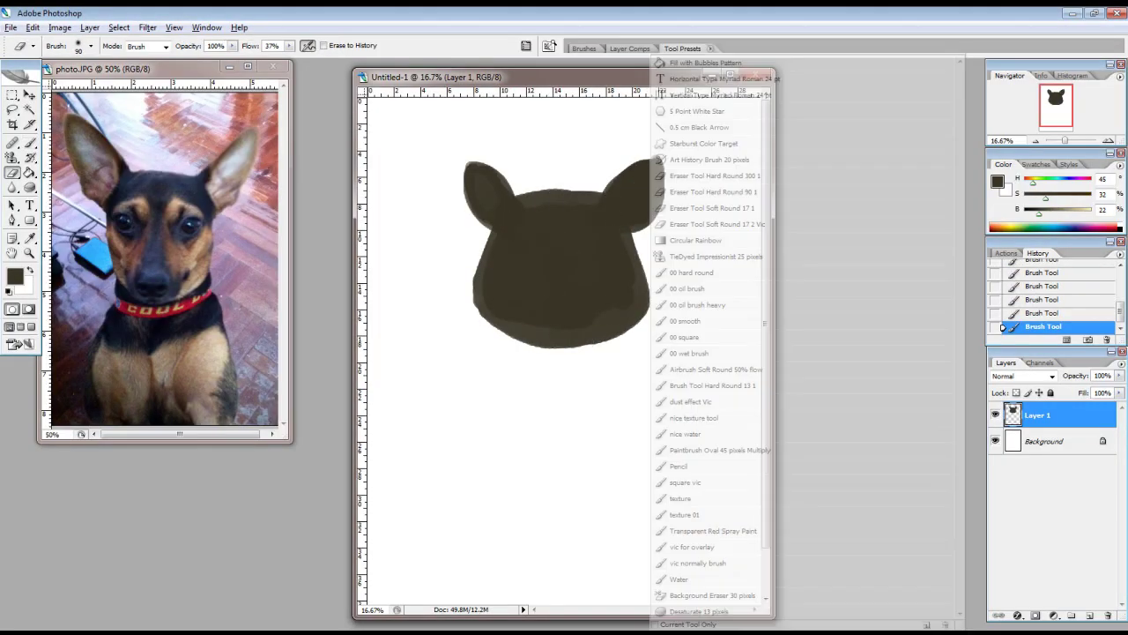
drag(480, 264, 617, 343)
drag(491, 235, 628, 246)
mouse_move(480, 300)
mouse_down()
mouse_move(542, 335)
mouse_move(555, 441)
mouse_up()
mouse_move(538, 370)
mouse_down()
mouse_move(617, 414)
mouse_move(586, 480)
mouse_up()
mouse_move(551, 440)
mouse_down()
mouse_move(557, 495)
mouse_move(637, 483)
mouse_move(648, 402)
mouse_move(639, 506)
mouse_up()
Erase the rough tail, body and head edges, then repaint them cleanly with the brush.
key(e)
drag(617, 370, 660, 285)
mouse_move(548, 203)
mouse_down()
mouse_move(599, 207)
mouse_move(635, 331)
mouse_up()
key(b)
drag(608, 181, 494, 335)
drag(642, 229, 548, 353)
Enlarge the brush, lock transparency and overpaint the head in an olive tone.
key(slash)
key(bracketright)
key(bracketright)
key(bracketright)
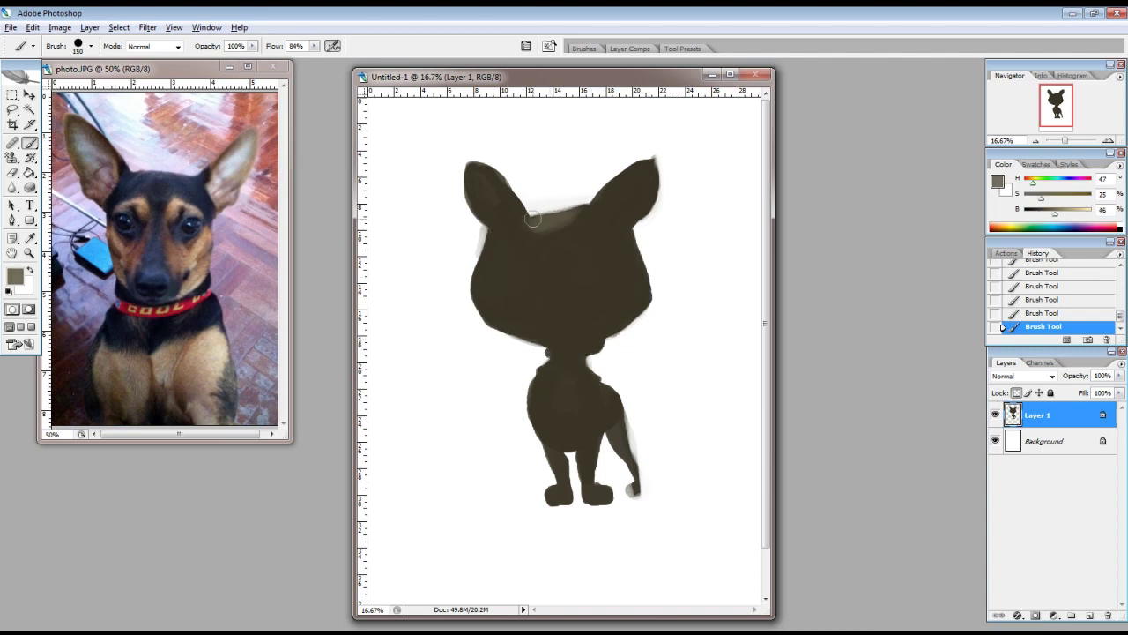
drag(520, 229, 600, 264)
mouse_move(502, 264)
mouse_down()
mouse_move(617, 255)
mouse_move(538, 240)
mouse_move(599, 225)
mouse_up()
Paint a darker band on the head top, two light eye patches and a dark lower-face band.
alt+click(547, 224)
alt+click(573, 300)
drag(617, 269, 564, 335)
mouse_move(529, 282)
mouse_down()
mouse_move(593, 252)
mouse_move(617, 260)
mouse_up()
drag(507, 260, 533, 269)
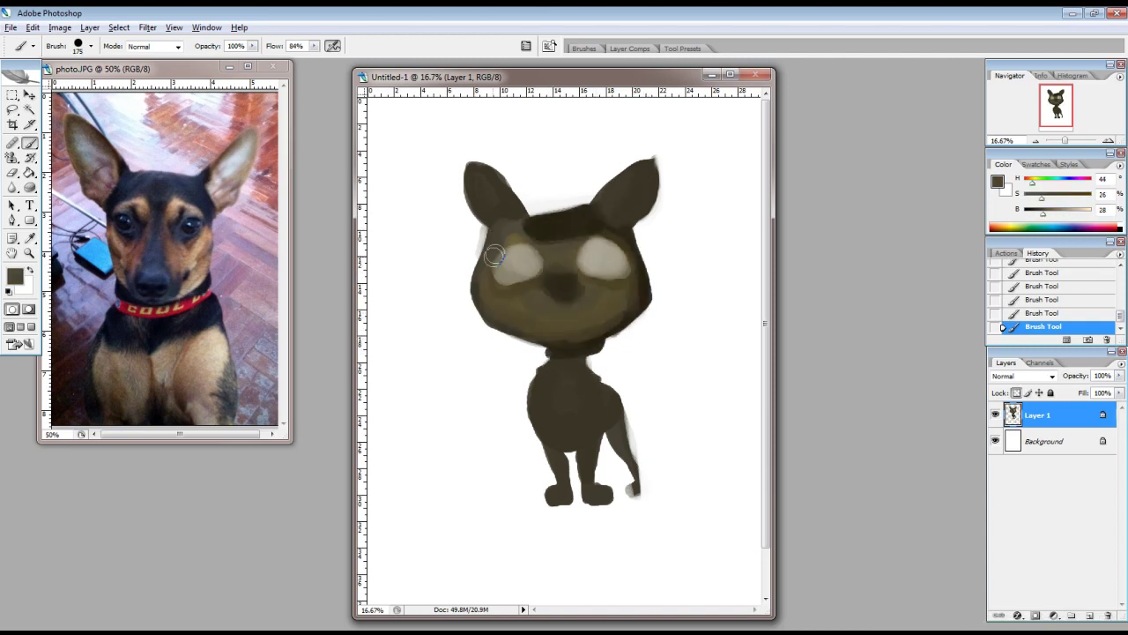
alt+click(547, 229)
mouse_move(502, 308)
mouse_down()
mouse_move(631, 309)
mouse_move(522, 318)
mouse_up()
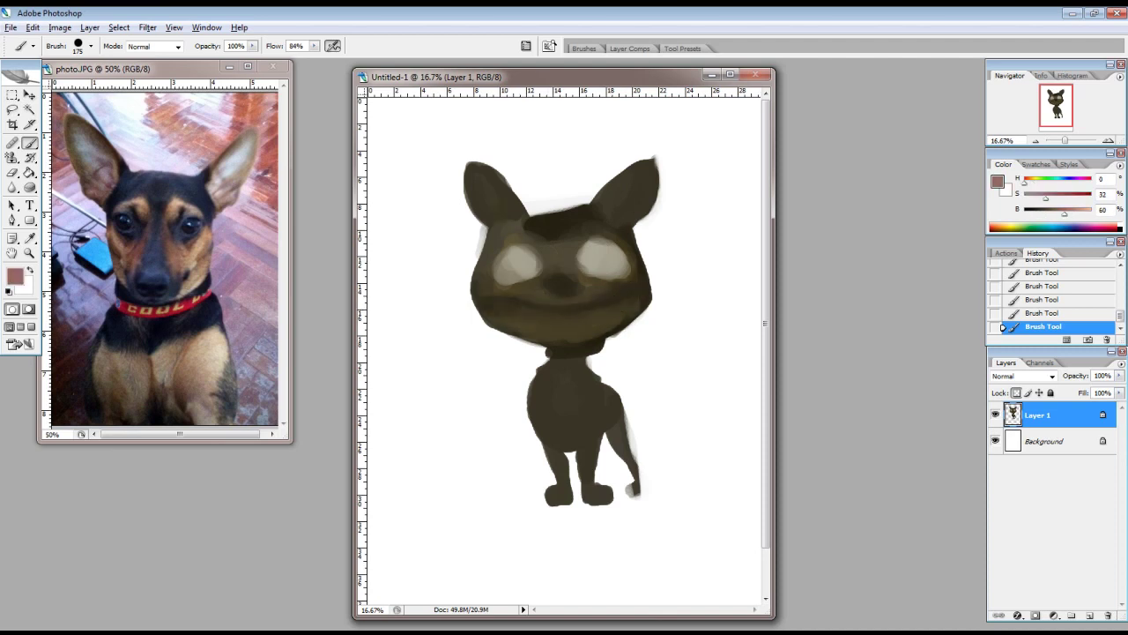
Paint both inner ears pink, darken the face centre, lighten the chest and tint the face pink.
drag(634, 176, 622, 216)
drag(480, 176, 498, 216)
alt+click(564, 229)
mouse_move(564, 229)
mouse_down()
mouse_move(570, 293)
mouse_move(617, 282)
mouse_up()
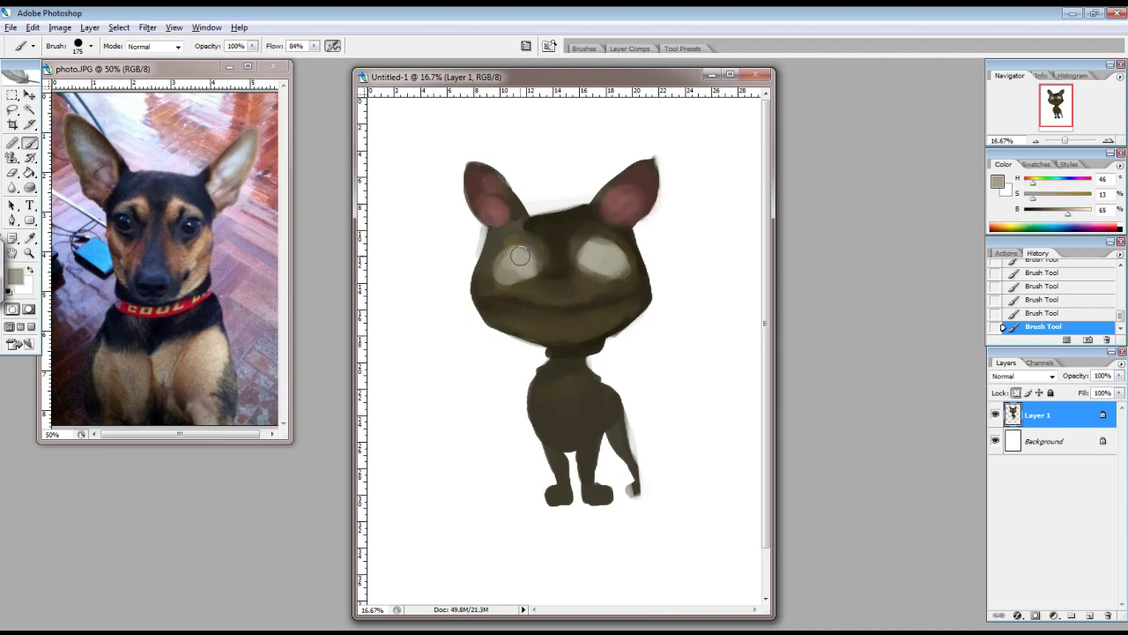
drag(564, 388, 564, 441)
mouse_move(529, 282)
mouse_down()
mouse_move(608, 282)
mouse_move(529, 309)
mouse_move(605, 324)
mouse_up()
Darken the lower face and forehead in reddish brown and tidy the head and ear edges.
alt+click(547, 291)
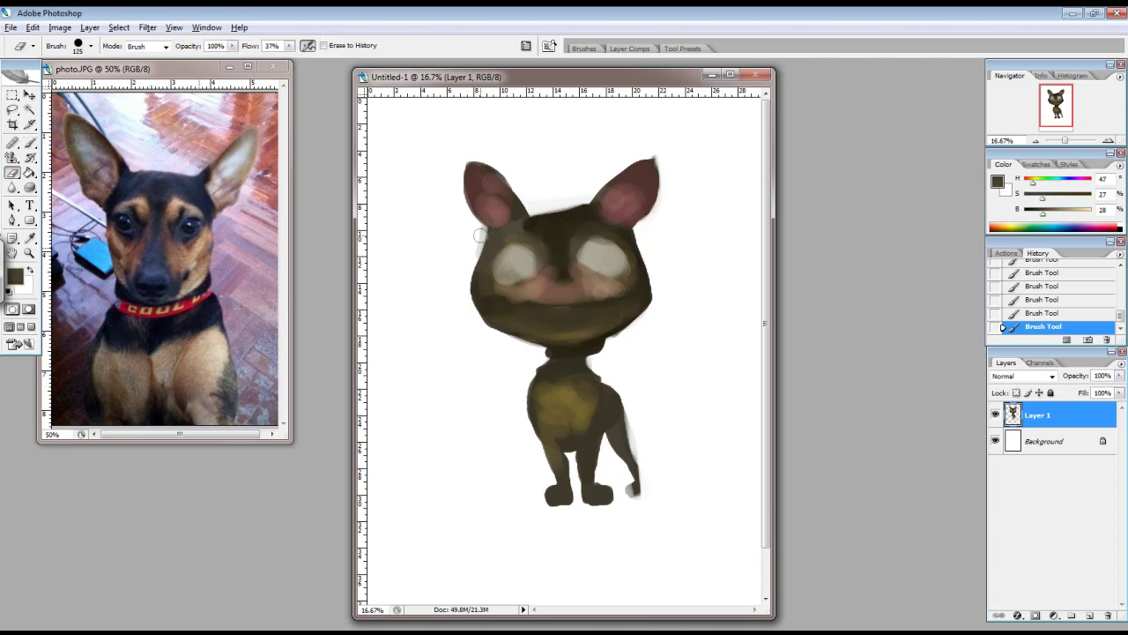
drag(481, 230, 483, 304)
drag(551, 207, 609, 211)
drag(507, 224, 529, 221)
mouse_move(639, 216)
mouse_down()
mouse_move(652, 163)
mouse_move(626, 207)
mouse_up()
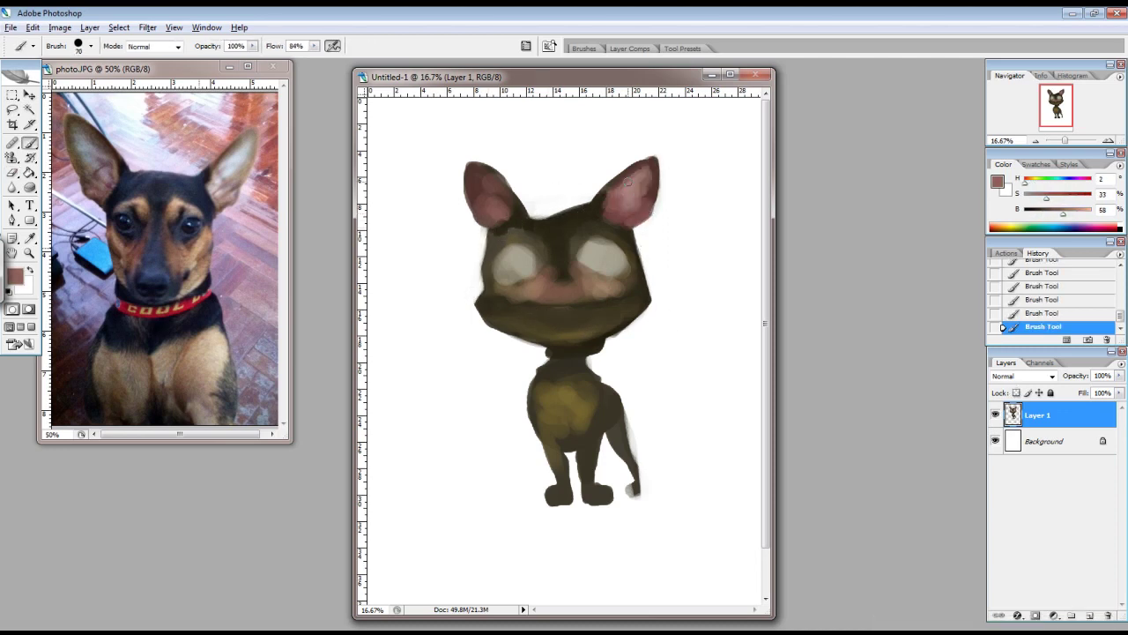
drag(480, 172, 483, 201)
Add a near-black forehead patch and eye outlines, then brighten both eye whites in light beige.
alt+click(550, 351)
mouse_move(542, 243)
mouse_down()
mouse_move(573, 227)
mouse_move(567, 216)
mouse_move(608, 256)
mouse_move(525, 274)
mouse_up()
drag(630, 229, 640, 278)
key(/)
alt+click(505, 259)
drag(505, 258, 529, 269)
drag(590, 247, 617, 277)
Shade under the eyes, nose and muzzle, and paint brown and tan markings around the eyes.
alt+click(555, 234)
mouse_move(553, 274)
mouse_down()
mouse_move(591, 298)
mouse_move(592, 286)
mouse_move(615, 284)
mouse_up()
drag(508, 294, 622, 287)
alt+click(584, 264)
mouse_move(573, 238)
mouse_down()
mouse_move(602, 222)
mouse_move(519, 256)
mouse_up()
drag(534, 257, 550, 280)
alt+click(637, 264)
mouse_move(637, 256)
mouse_down()
mouse_move(599, 284)
mouse_move(494, 252)
mouse_move(578, 228)
mouse_up()
alt+click(527, 289)
Paint a near-black smile line across the muzzle and darken the right cheek edge.
alt+click(558, 218)
key(bracketleft)
key(bracketleft)
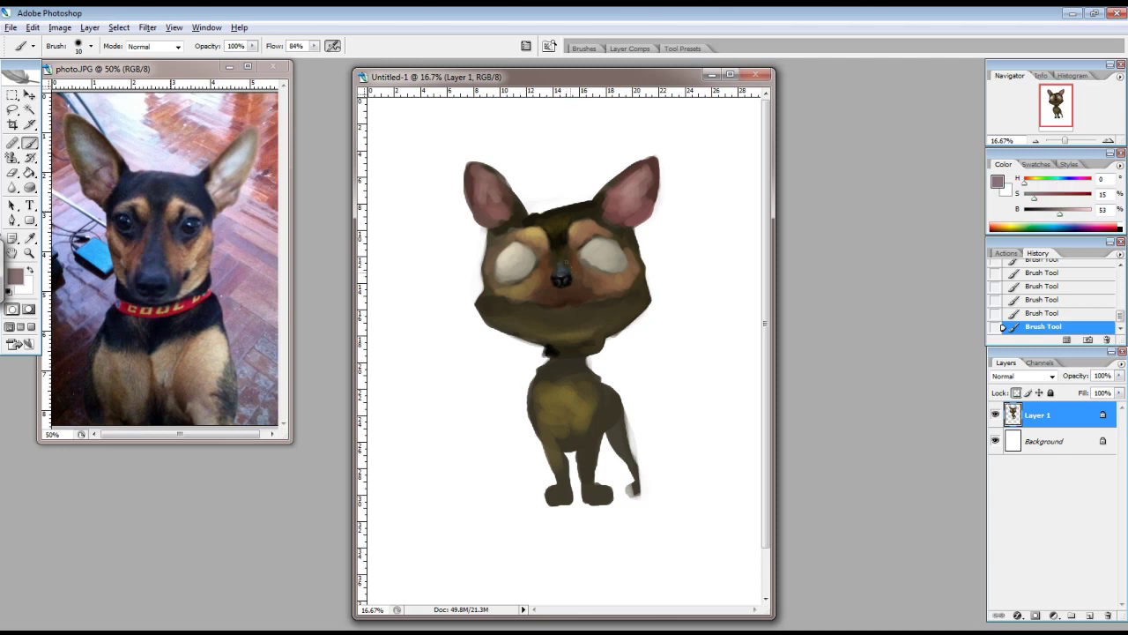
alt+click(578, 298)
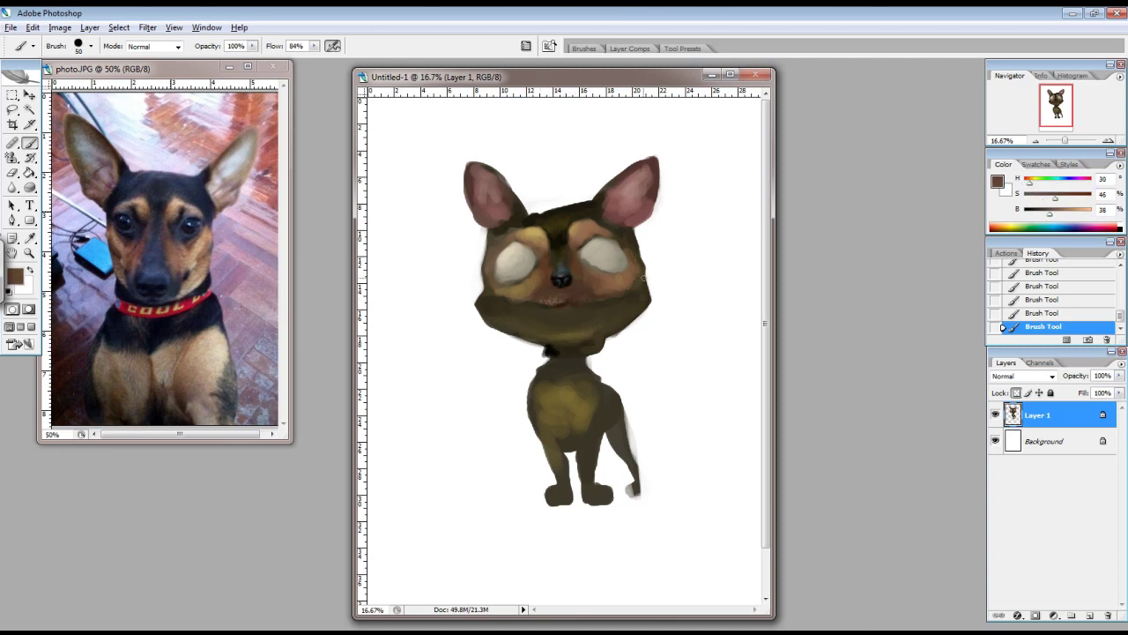
alt+click(561, 280)
key(bracketright)
key(bracketright)
mouse_move(532, 311)
mouse_down()
mouse_move(583, 319)
mouse_move(618, 304)
mouse_move(573, 305)
mouse_move(635, 281)
mouse_move(650, 289)
mouse_move(626, 256)
mouse_up()
key(bracketleft)
key(bracketleft)
alt+click(617, 271)
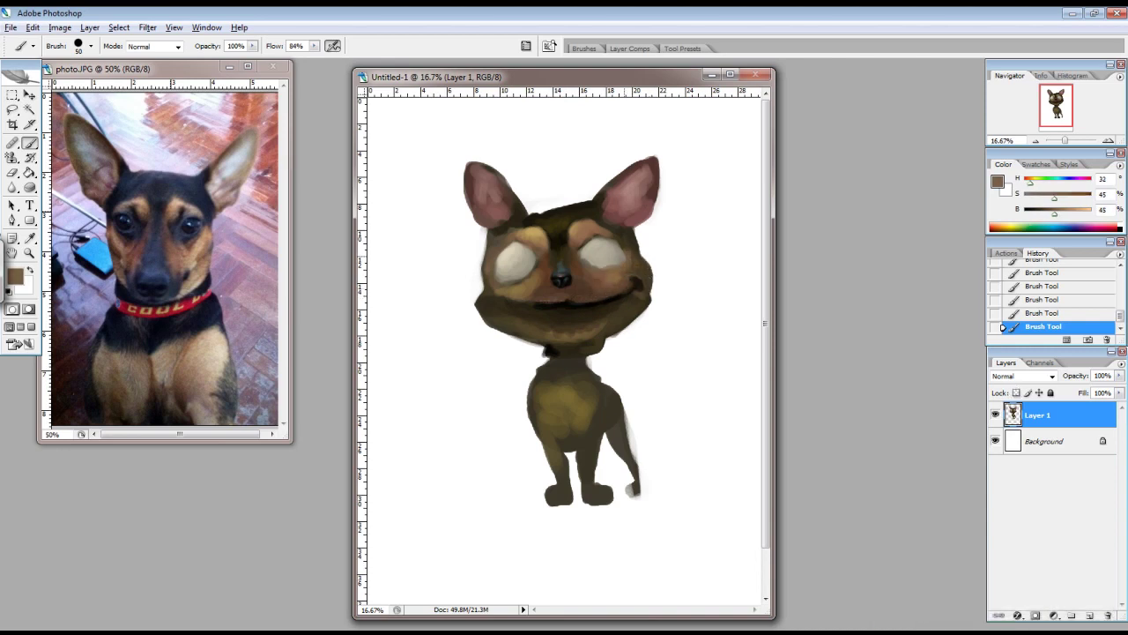
Sample browns, erase, then repaint the left side of the face and the neck.
alt+click(623, 286)
alt+click(500, 298)
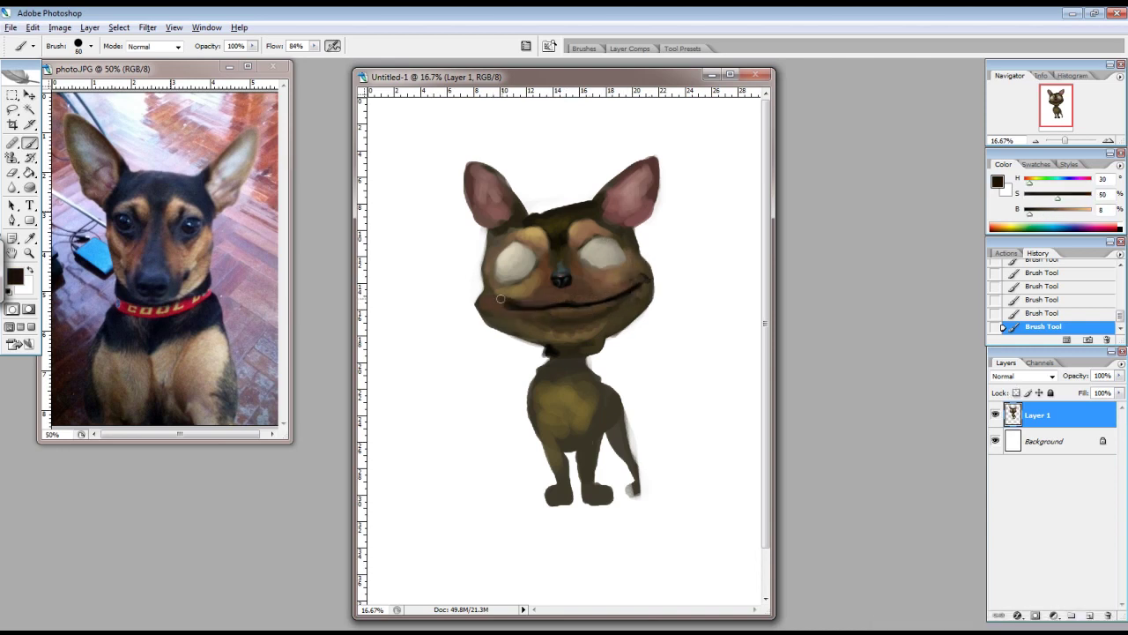
alt+click(564, 337)
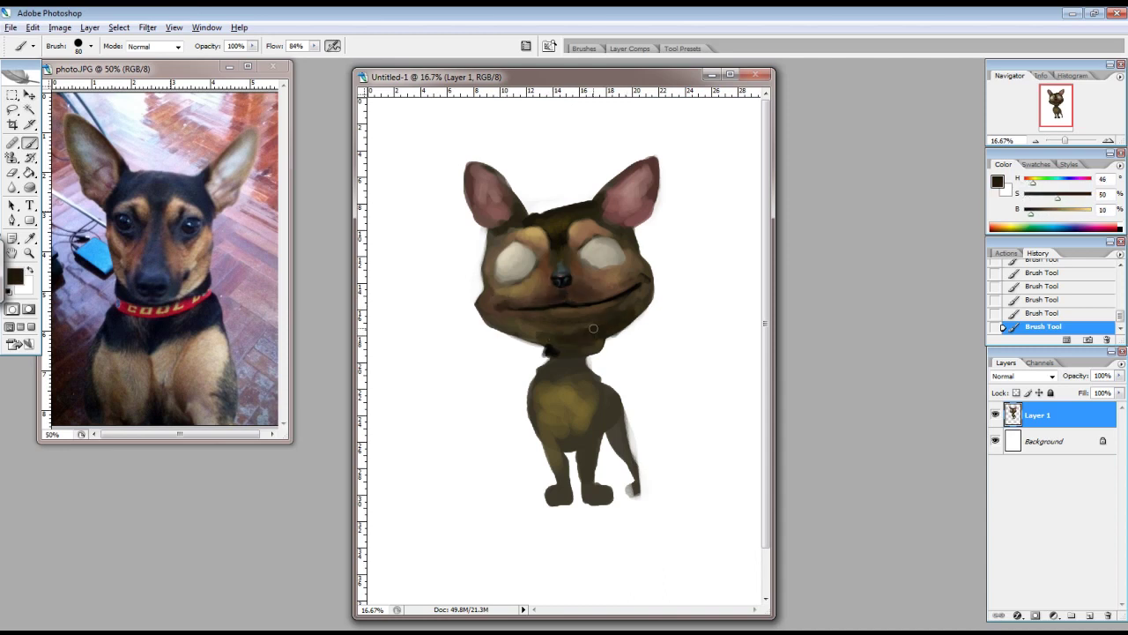
key(e)
key(b)
drag(481, 227, 483, 289)
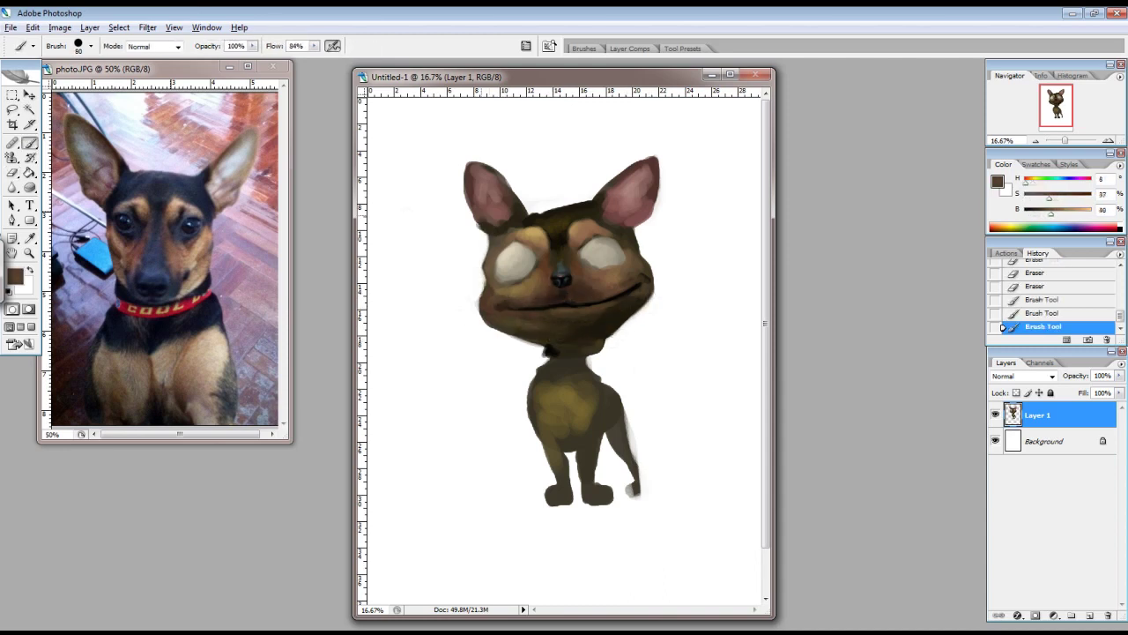
mouse_move(564, 357)
mouse_down()
mouse_move(591, 441)
mouse_move(603, 342)
mouse_up()
Darken around the left eye, then paint dark brown over the forehead and left cheek.
alt+click(547, 342)
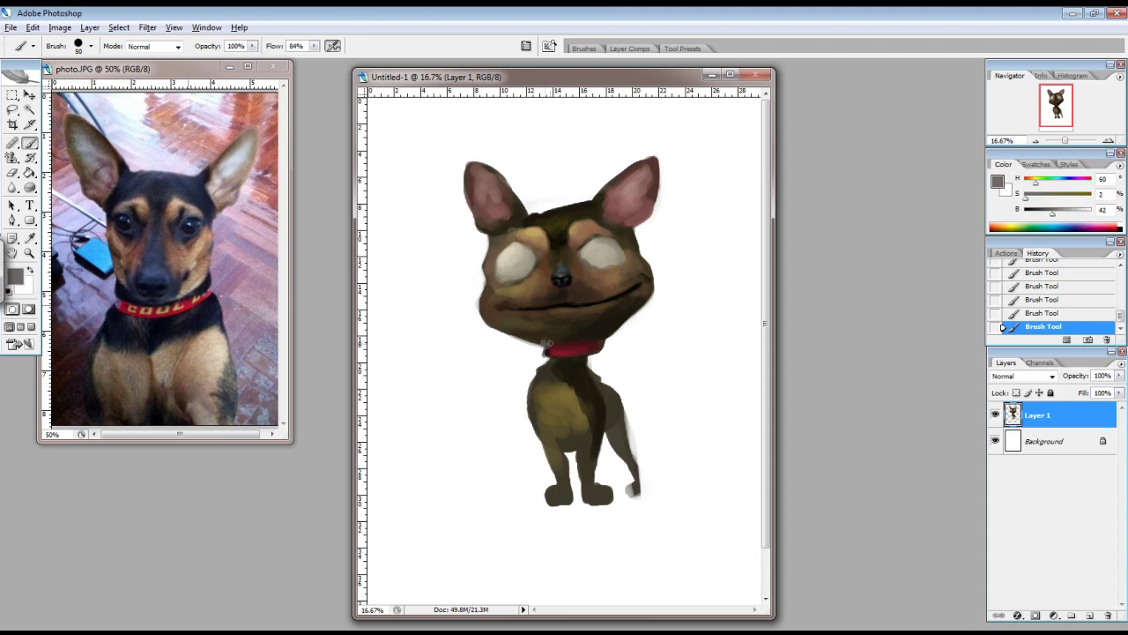
key(bracketleft)
mouse_move(539, 246)
mouse_down()
mouse_move(511, 244)
mouse_move(496, 266)
mouse_move(534, 284)
mouse_move(544, 259)
mouse_up()
alt+click(544, 258)
key(bracketright)
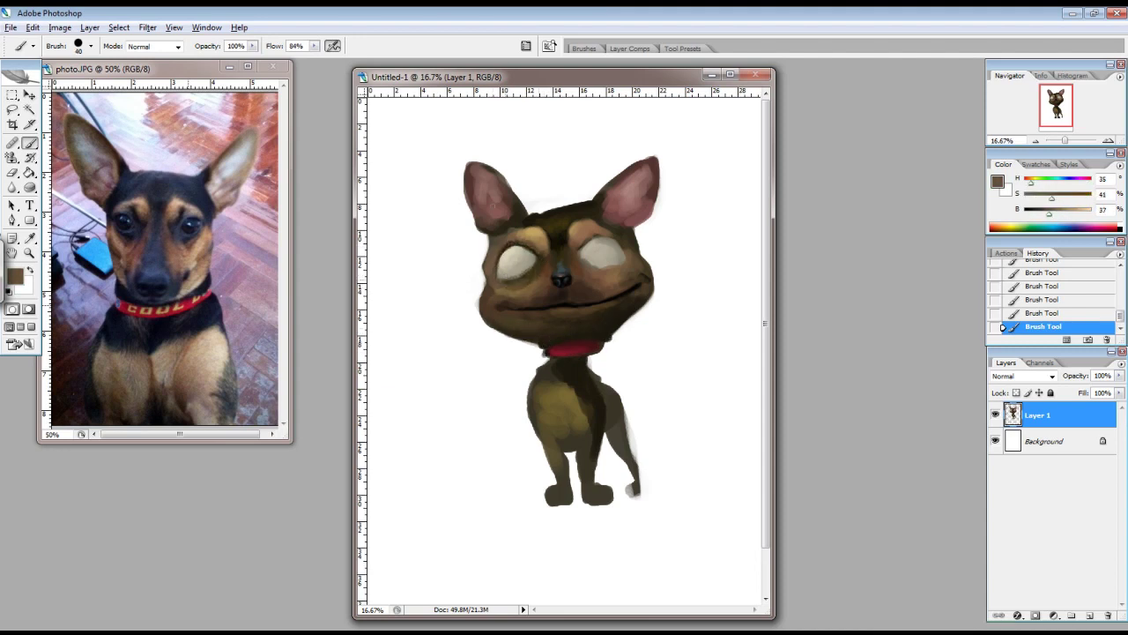
alt+click(509, 300)
key(bracketleft)
key(bracketleft)
key(bracketleft)
alt+click(548, 280)
mouse_move(520, 286)
mouse_down()
mouse_move(498, 240)
mouse_move(529, 218)
mouse_move(510, 181)
mouse_up()
Sample the pinks and browns around the left ear while enlarging the brush.
alt+click(505, 207)
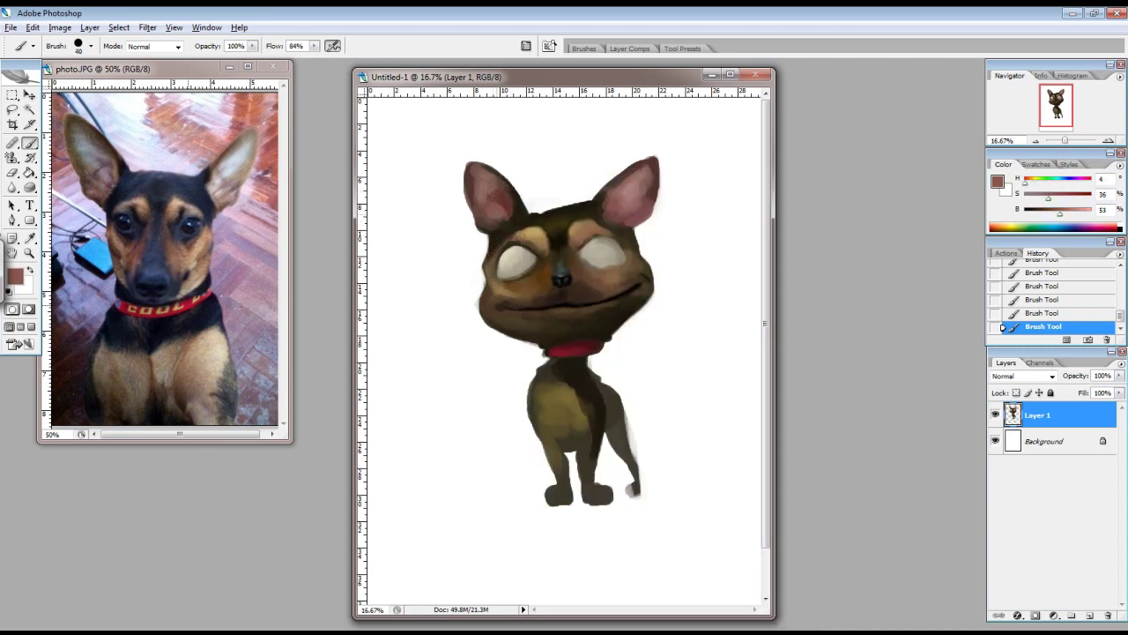
key(bracketright)
key(bracketright)
alt+click(479, 179)
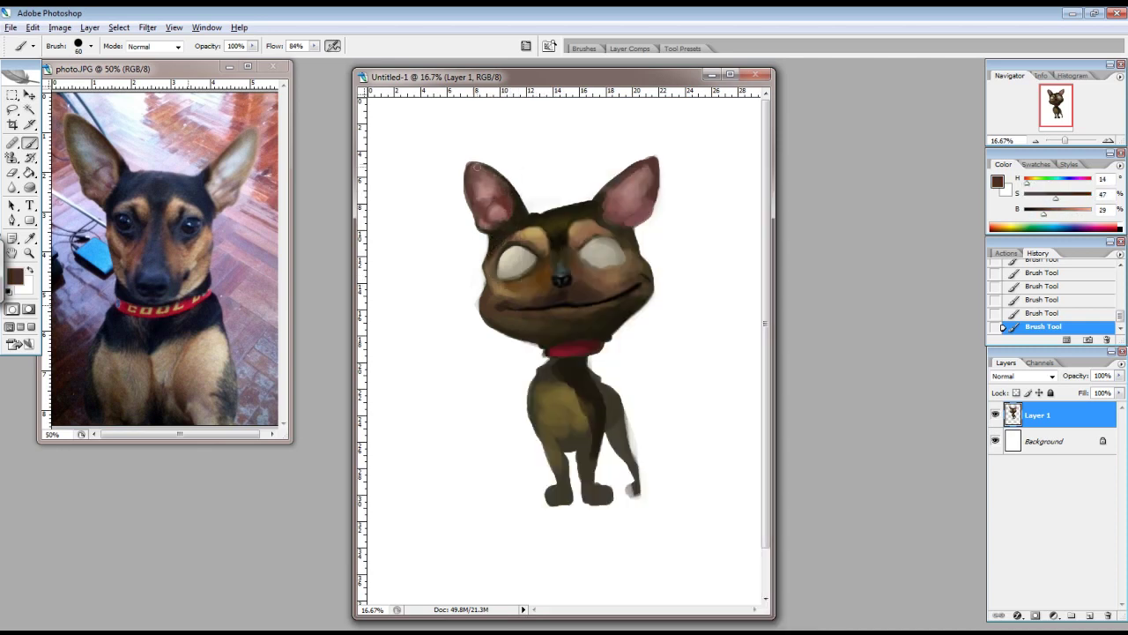
key(bracketright)
key(bracketright)
key(bracketright)
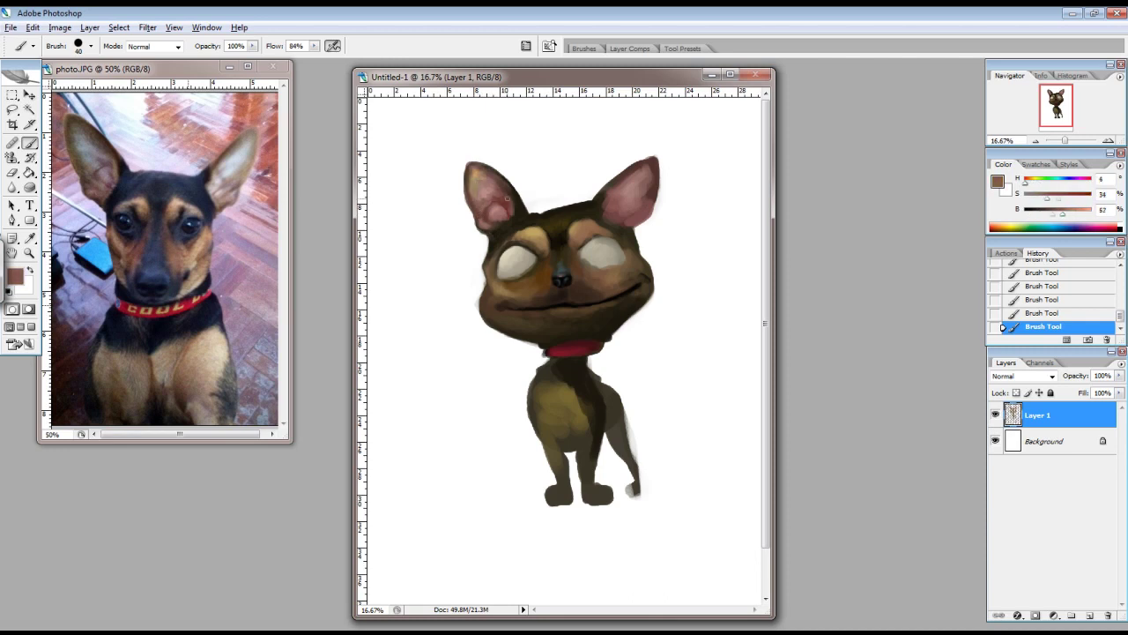
alt+click(492, 218)
key(bracketright)
key(bracketright)
key(bracketright)
alt+click(495, 235)
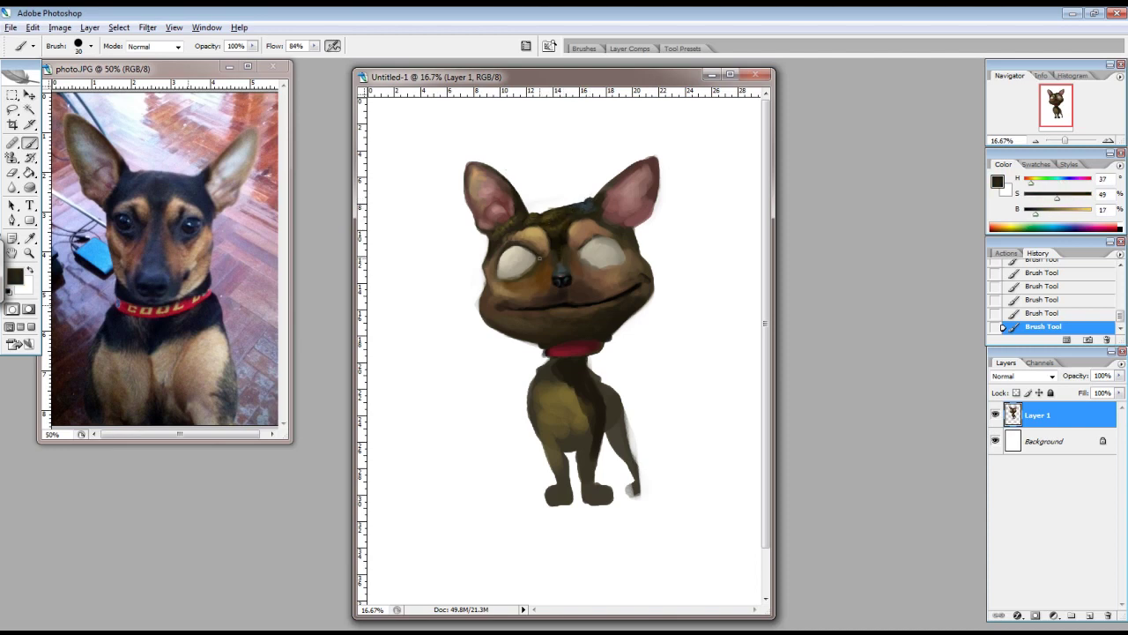
key(bracketright)
key(bracketright)
key(bracketright)
Brighten the left eye white in pale beige and repaint both eyes.
alt+click(514, 265)
drag(507, 273, 512, 247)
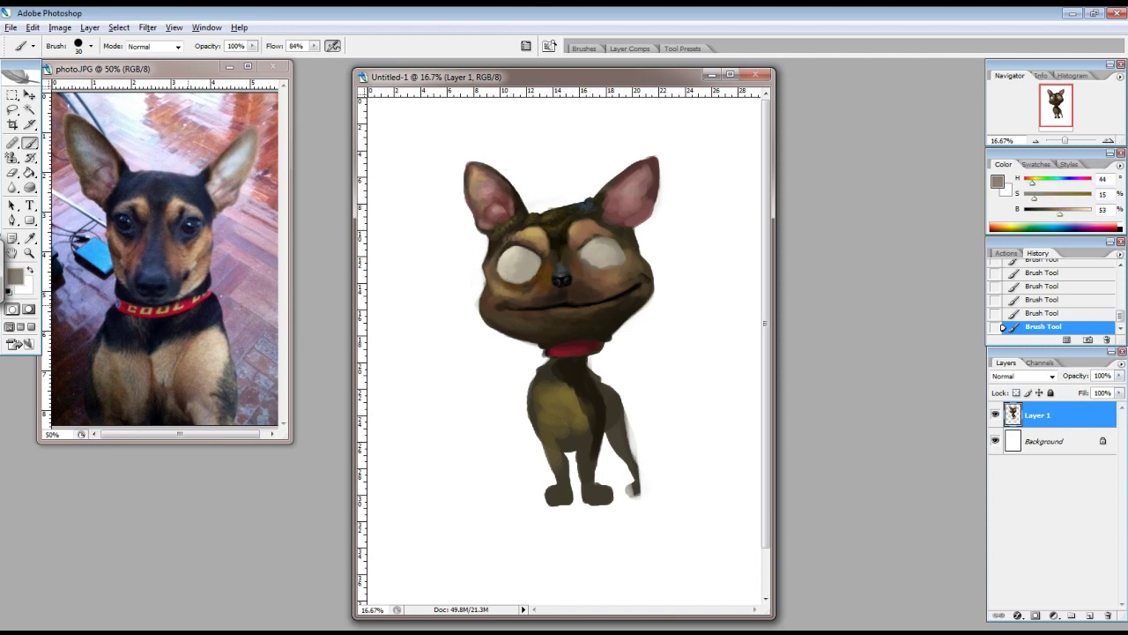
drag(590, 256, 617, 247)
click(60, 27)
Paint over the old smile with brown and draw a new curved smile line.
key(bracketright)
key(bracketright)
alt+click(492, 286)
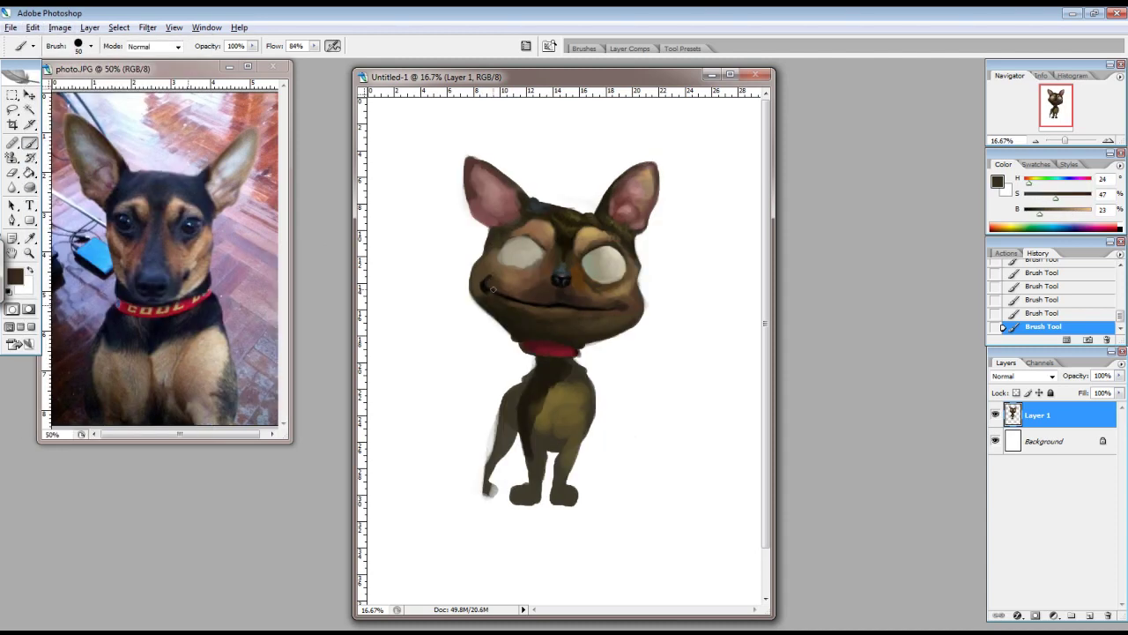
alt+click(489, 293)
drag(489, 293, 617, 305)
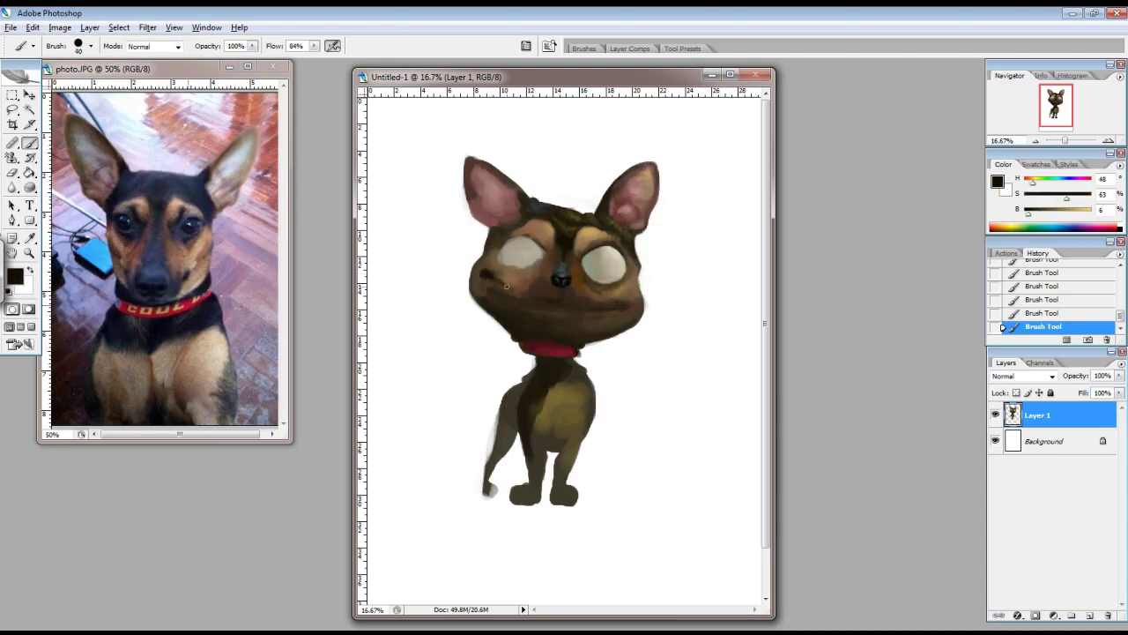
drag(501, 284, 629, 304)
drag(500, 295, 631, 307)
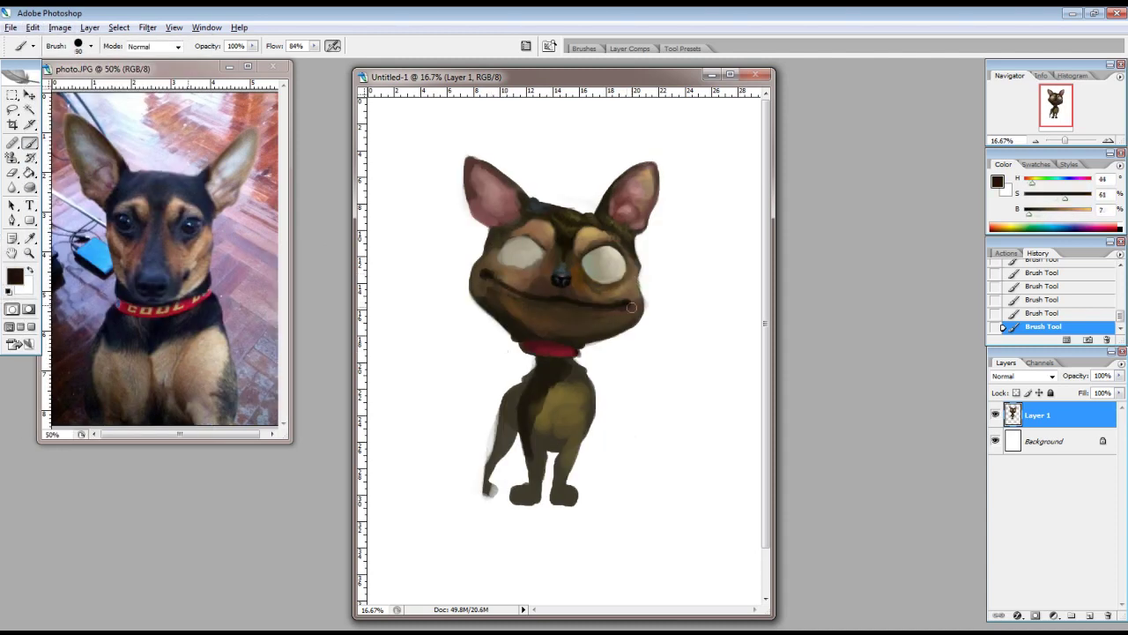
Repaint the left eye in sampled light grey and add a dark stroke near the left ear base.
alt+click(527, 253)
mouse_move(520, 264)
mouse_down()
mouse_move(540, 250)
mouse_move(520, 261)
mouse_move(495, 236)
mouse_move(496, 213)
mouse_up()
alt+click(533, 205)
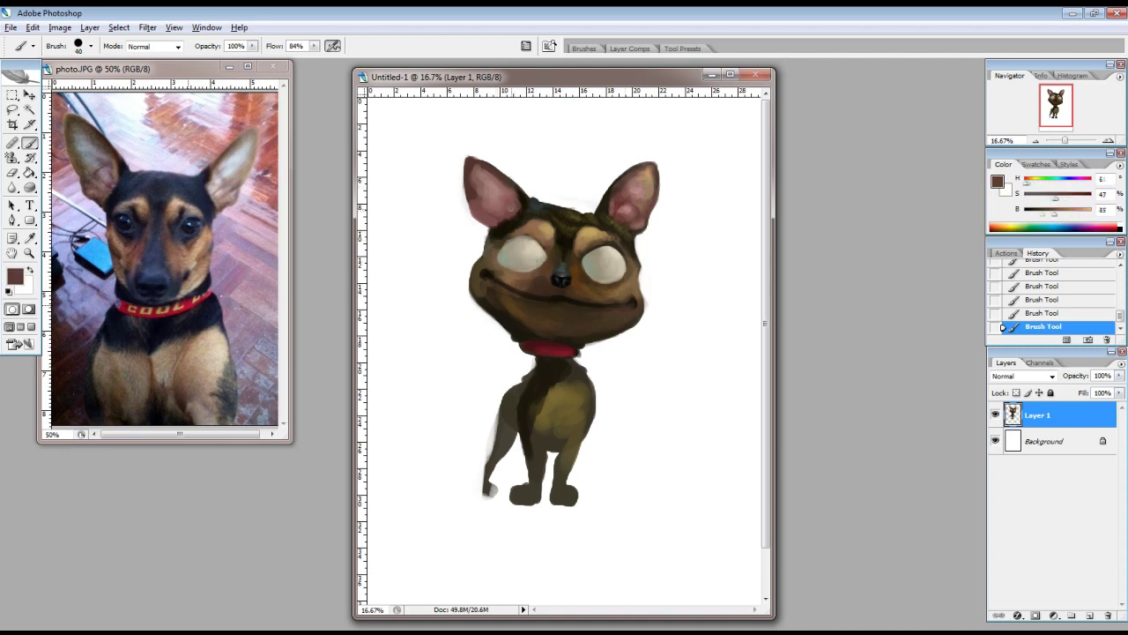
alt+click(477, 177)
key(bracketright)
Darken the chin in dark brown, then flip the canvas horizontally back to its original facing.
alt+click(542, 324)
key(bracketright)
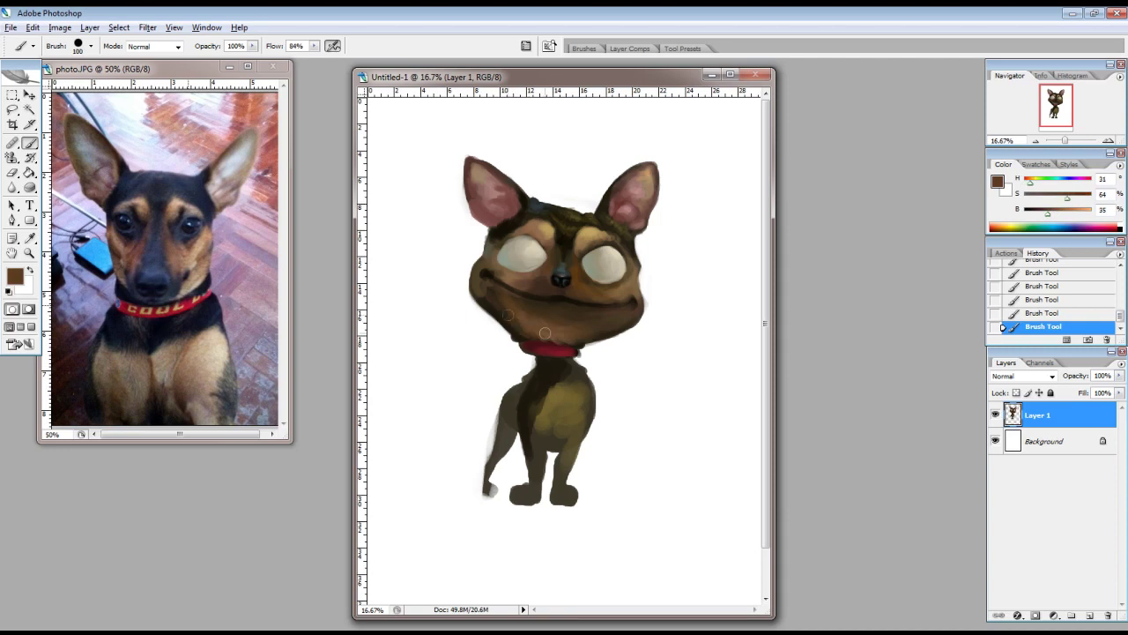
mouse_move(518, 315)
mouse_down()
mouse_move(603, 307)
mouse_move(512, 322)
mouse_up()
alt+click(478, 292)
key(bracketleft)
key(bracketleft)
key(bracketleft)
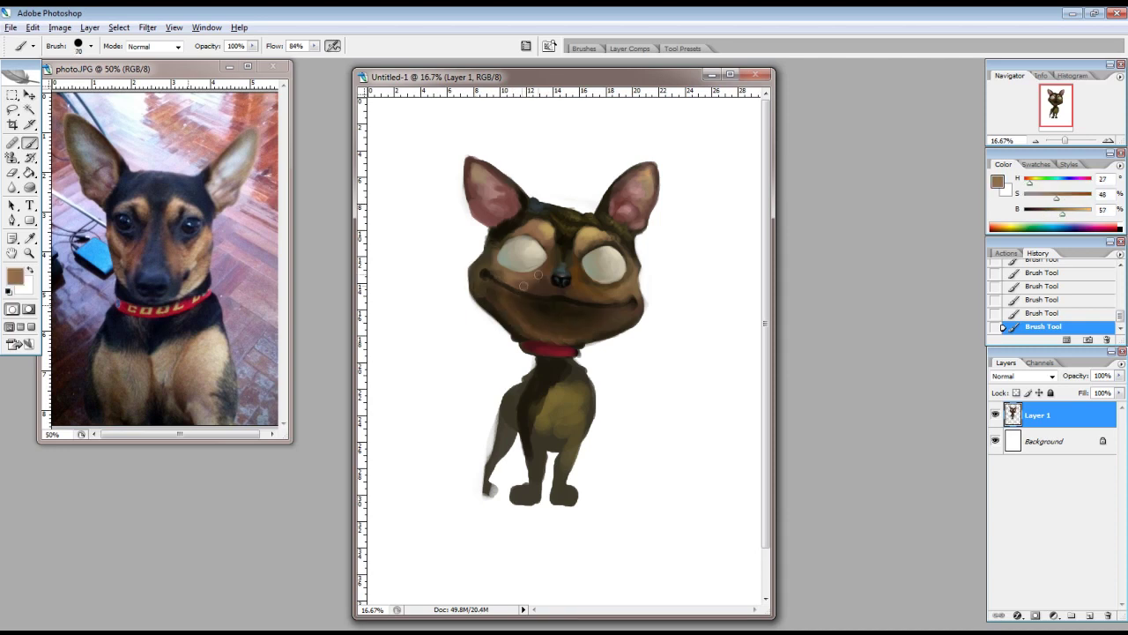
click(33, 27)
click(265, 432)
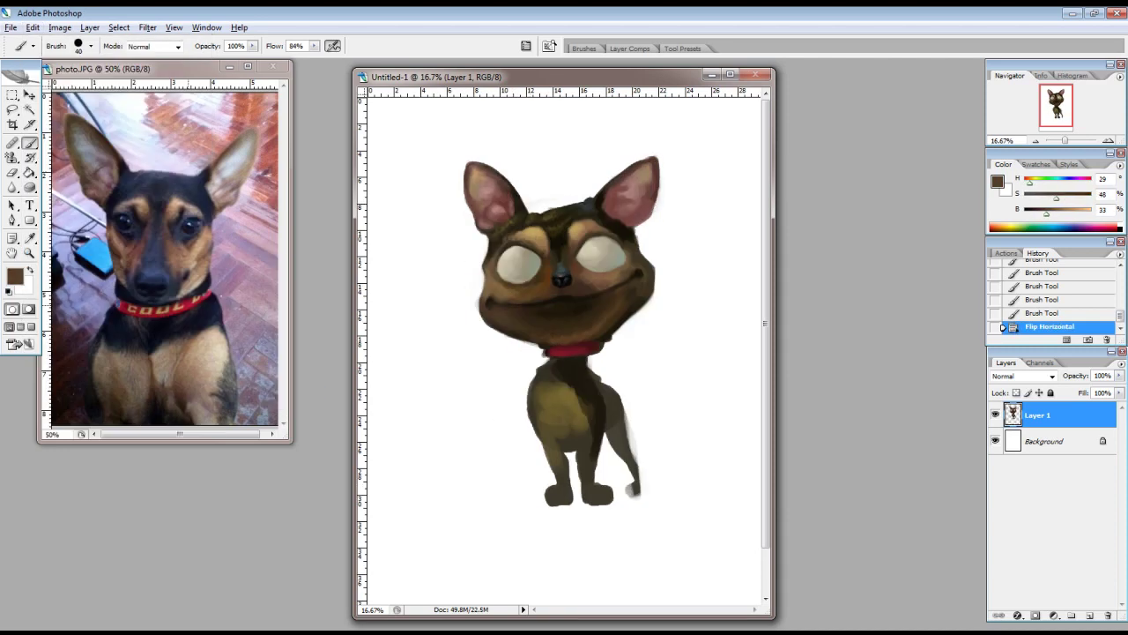
Paint light brown highlights on the face and shrink the brush to size 10.
alt+click(539, 291)
mouse_move(536, 263)
mouse_down()
mouse_move(552, 284)
mouse_move(494, 289)
mouse_move(491, 278)
mouse_up()
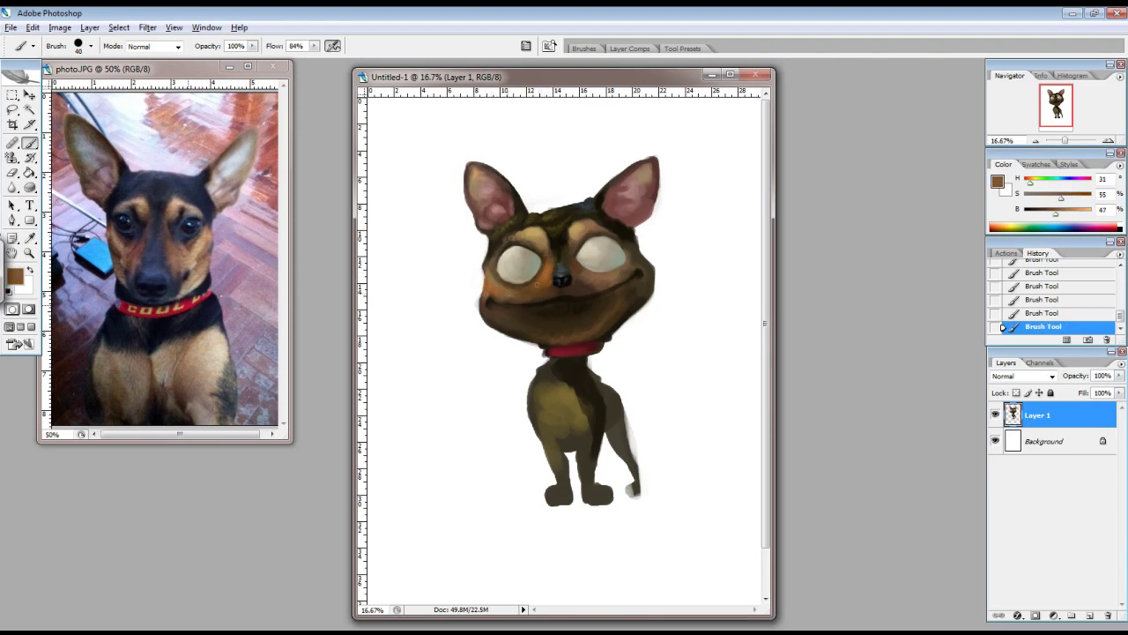
key(bracketleft)
key(bracketleft)
key(bracketleft)
alt+click(553, 298)
key(bracketright)
Darken the inside of the dog's mouth with a sampled dark tone.
alt+click(570, 295)
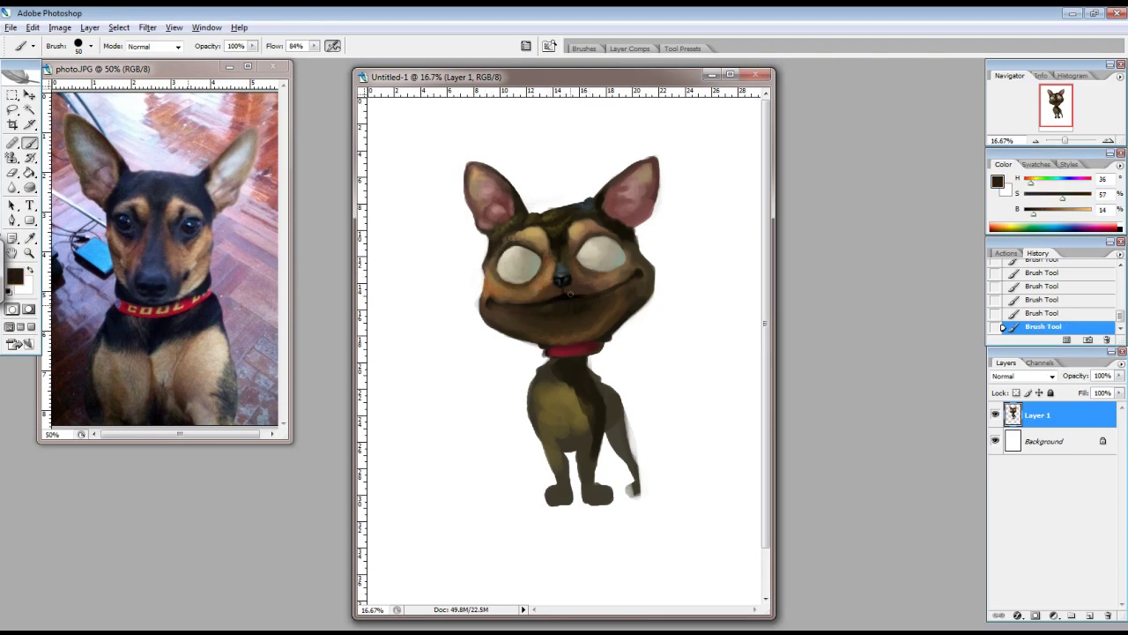
alt+click(553, 315)
drag(582, 300, 541, 310)
key(bracketright)
alt+click(633, 258)
alt+click(628, 298)
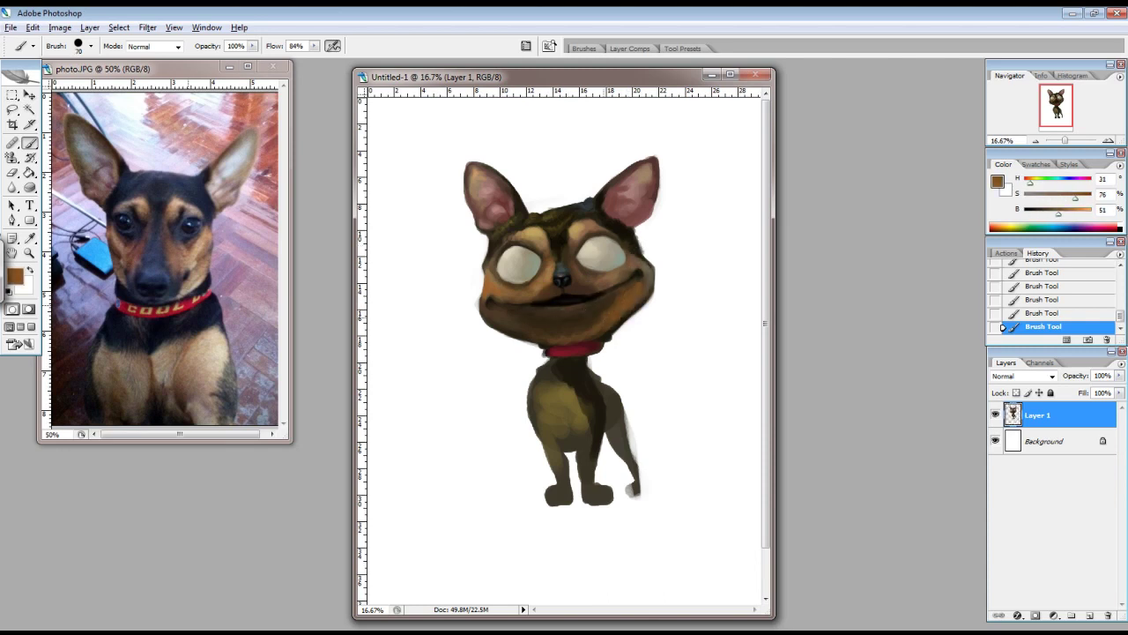
alt+click(600, 338)
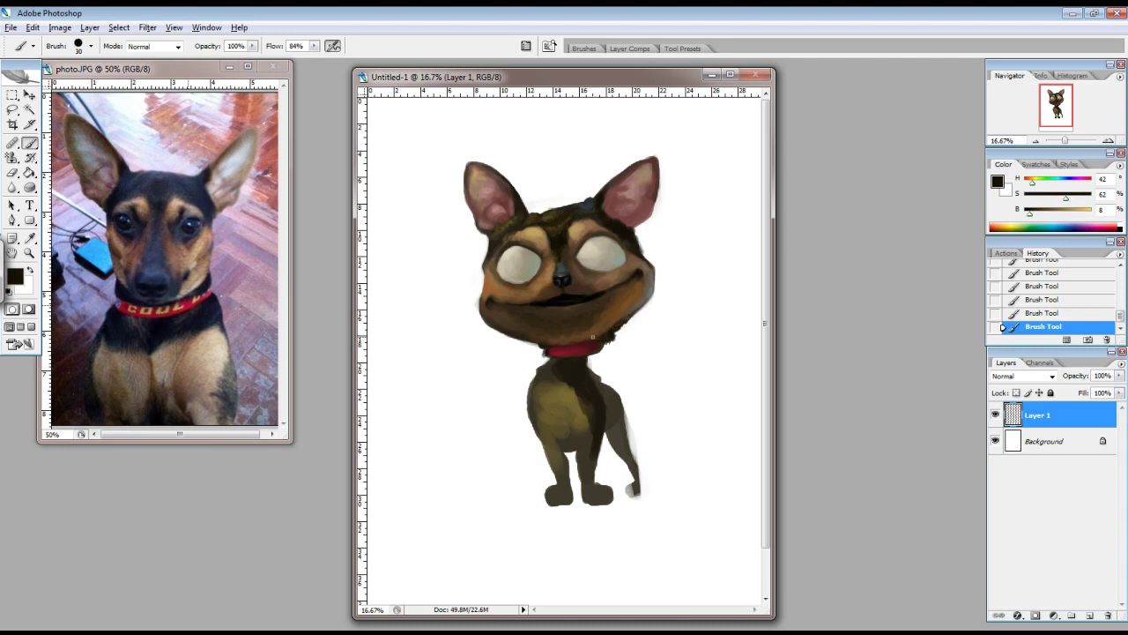
Sample muzzle browns and near-black tones while adjusting the brush between sizes 30 and 70.
key(bracketright)
key(bracketright)
alt+click(577, 328)
key(bracketright)
key(bracketright)
key(bracketright)
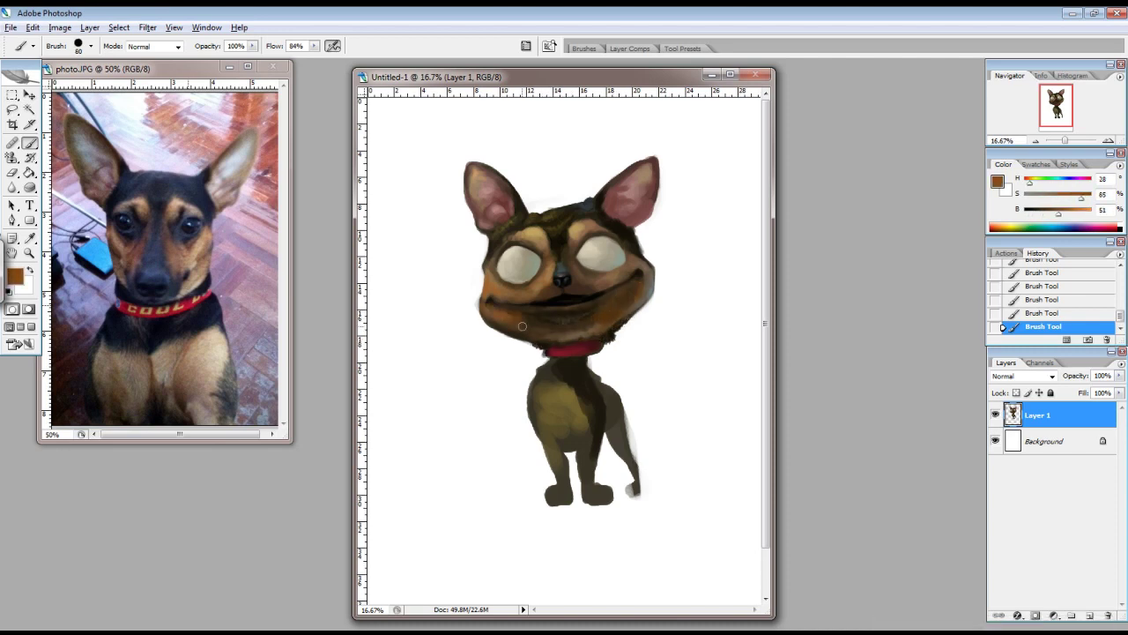
alt+click(513, 227)
key(bracketright)
key(bracketright)
key(bracketright)
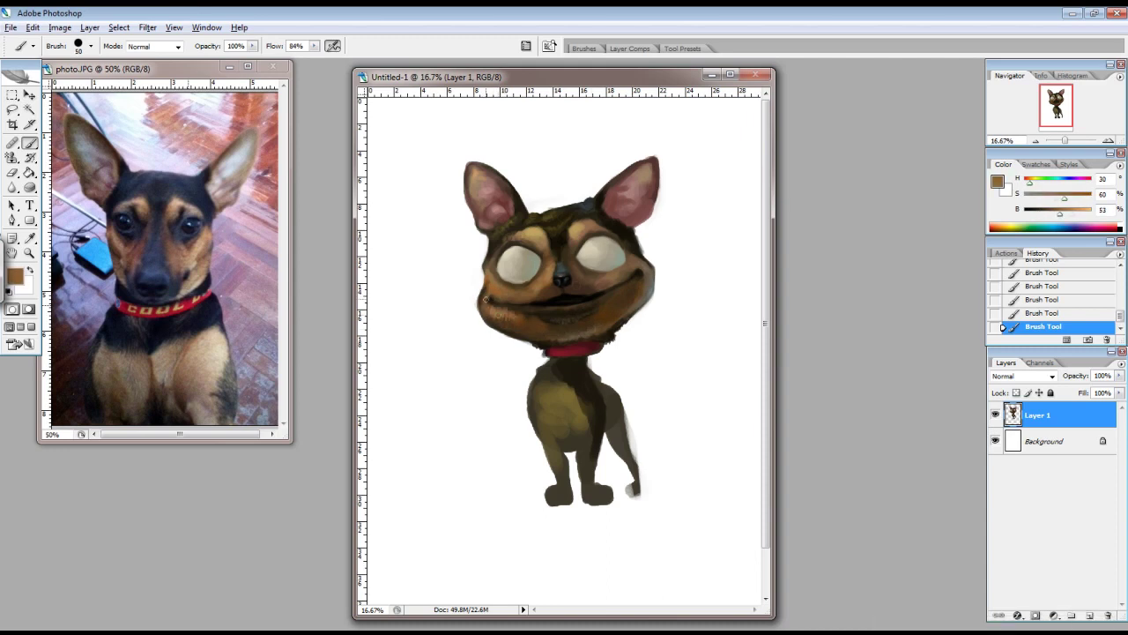
alt+click(565, 310)
key(bracketright)
key(bracketright)
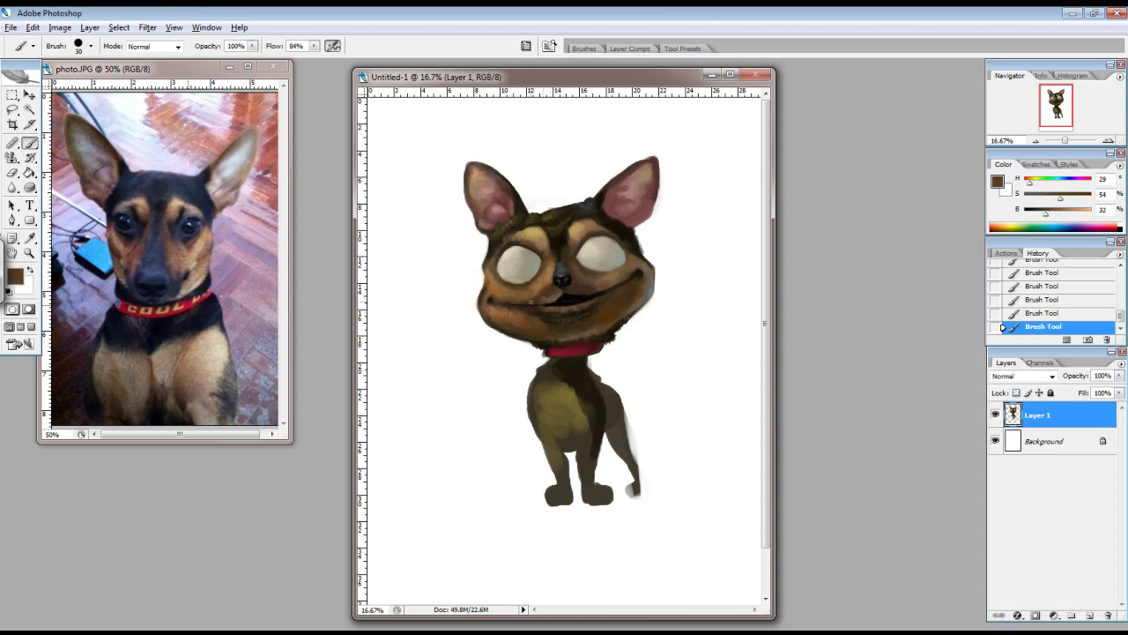
alt+click(527, 291)
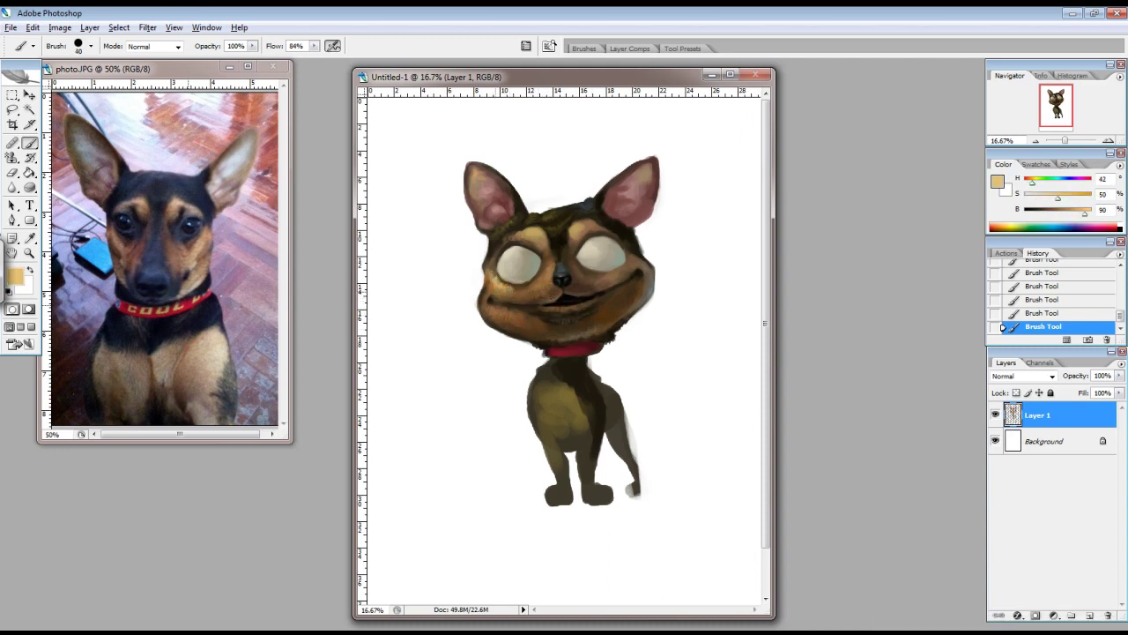
key(bracketright)
Lower brush flow to 68% and sample eye, brown and grey tones at sizes 20-50.
drag(314, 45, 303, 60)
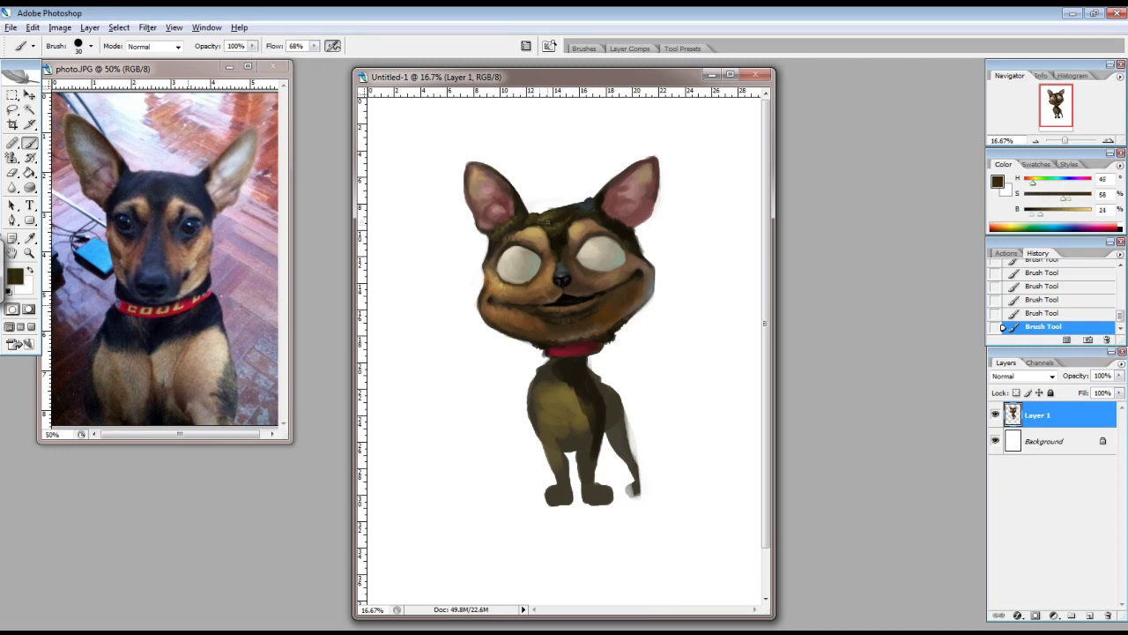
alt+click(488, 272)
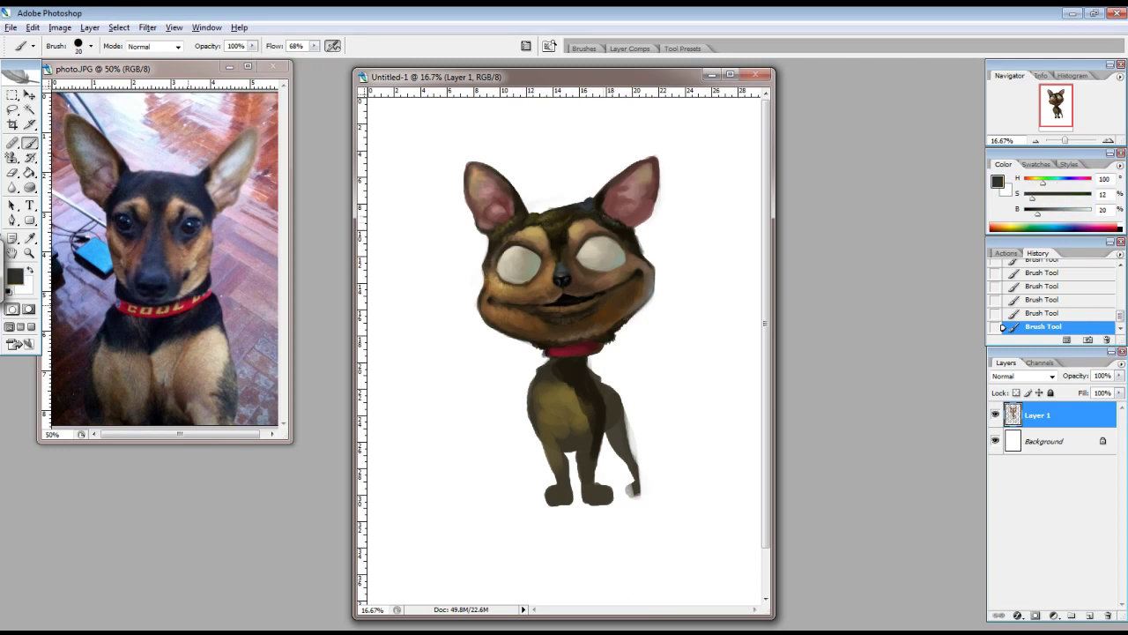
key(bracketleft)
alt+click(608, 269)
key(bracketright)
key(bracketright)
key(bracketright)
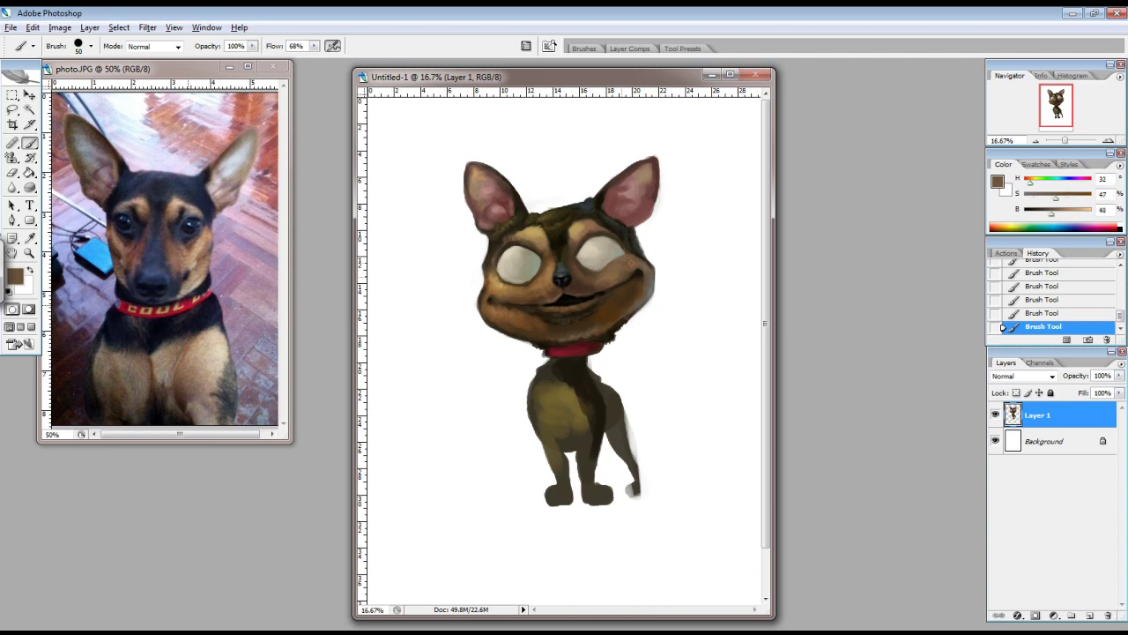
key(bracketleft)
alt+click(646, 289)
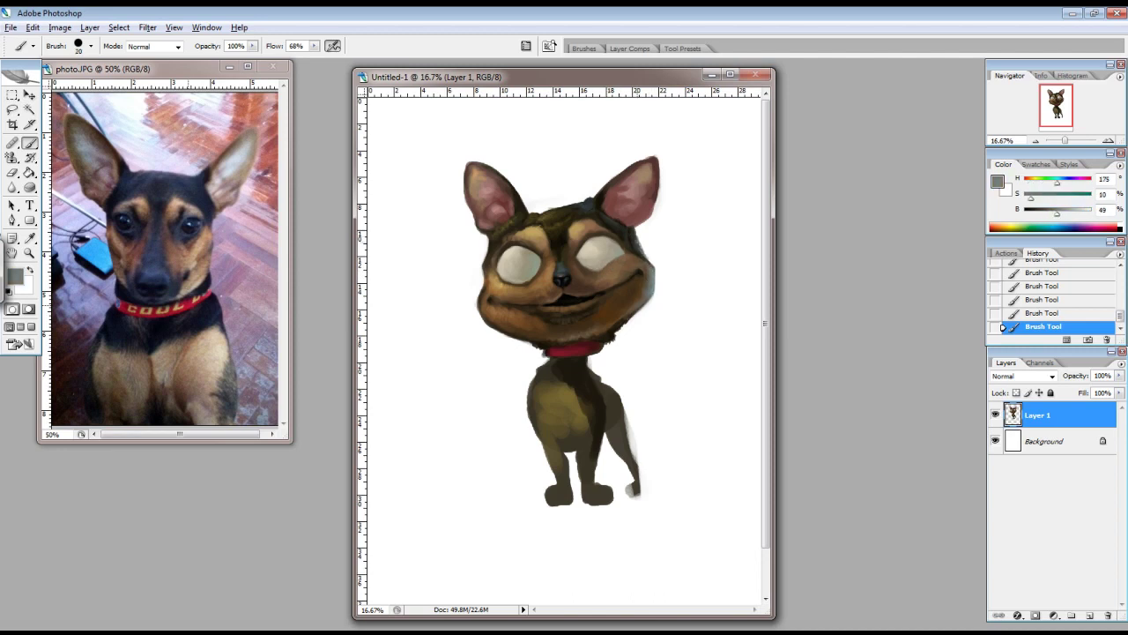
alt+click(642, 254)
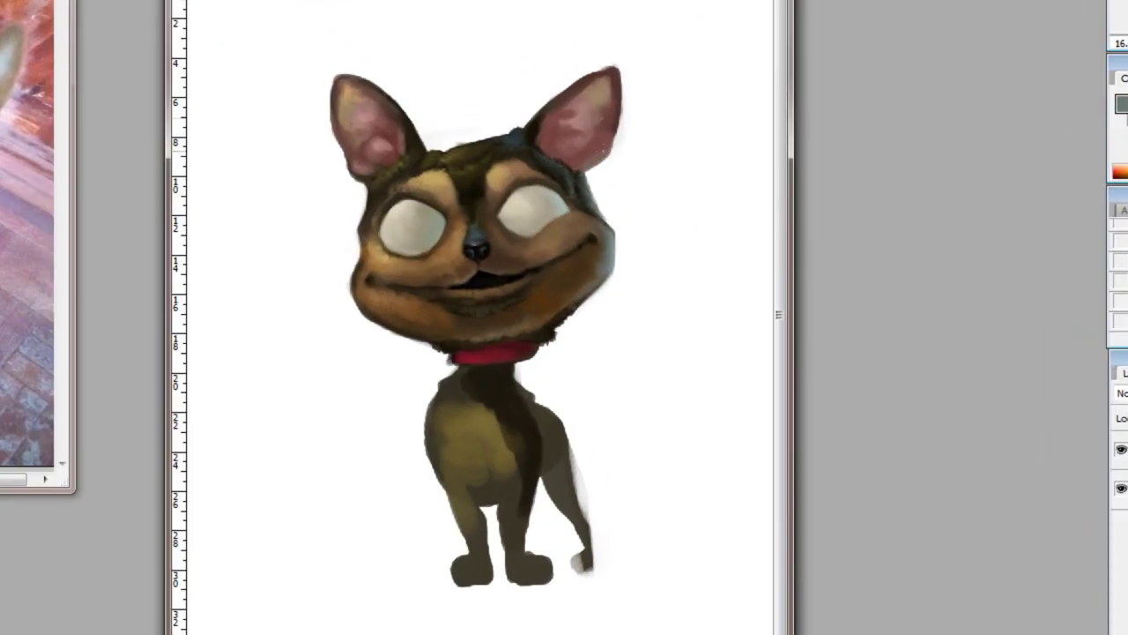
Add lighter pink highlights in the right ear and lighten the left cheek and jaw.
drag(555, 154, 599, 132)
alt+click(380, 261)
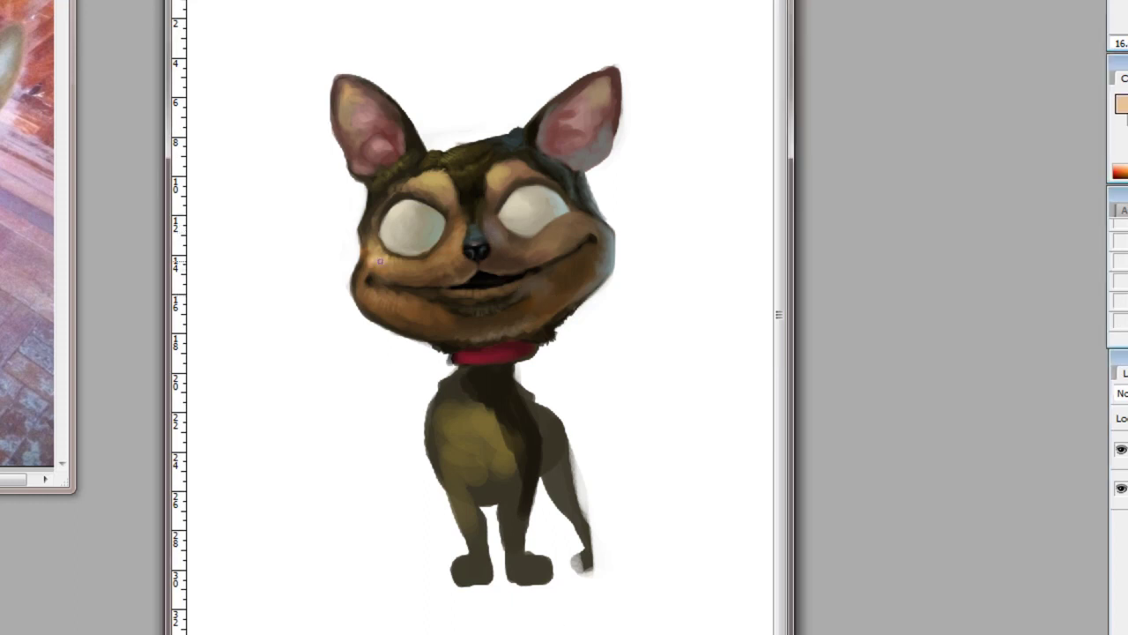
mouse_move(380, 261)
mouse_down()
mouse_move(370, 253)
mouse_move(363, 290)
mouse_up()
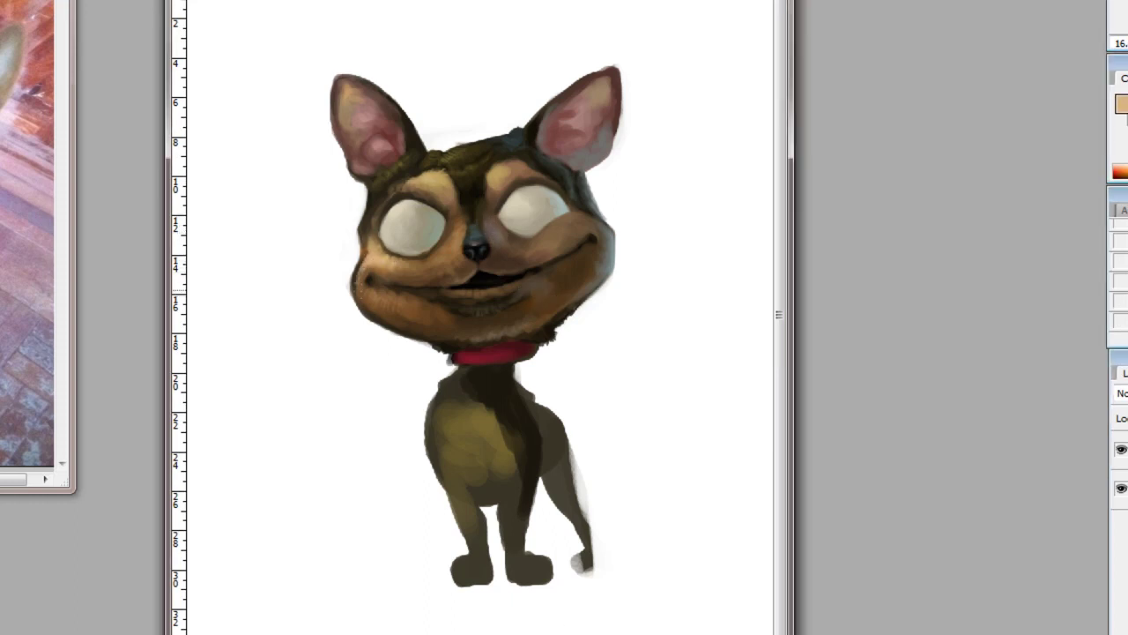
alt+click(394, 290)
mouse_move(394, 290)
mouse_down()
mouse_move(440, 332)
mouse_move(520, 317)
mouse_move(490, 300)
mouse_up()
Paint a lavender lower-lip highlight and lighten the cheek below the left mouth corner.
drag(370, 283, 441, 293)
alt+click(440, 293)
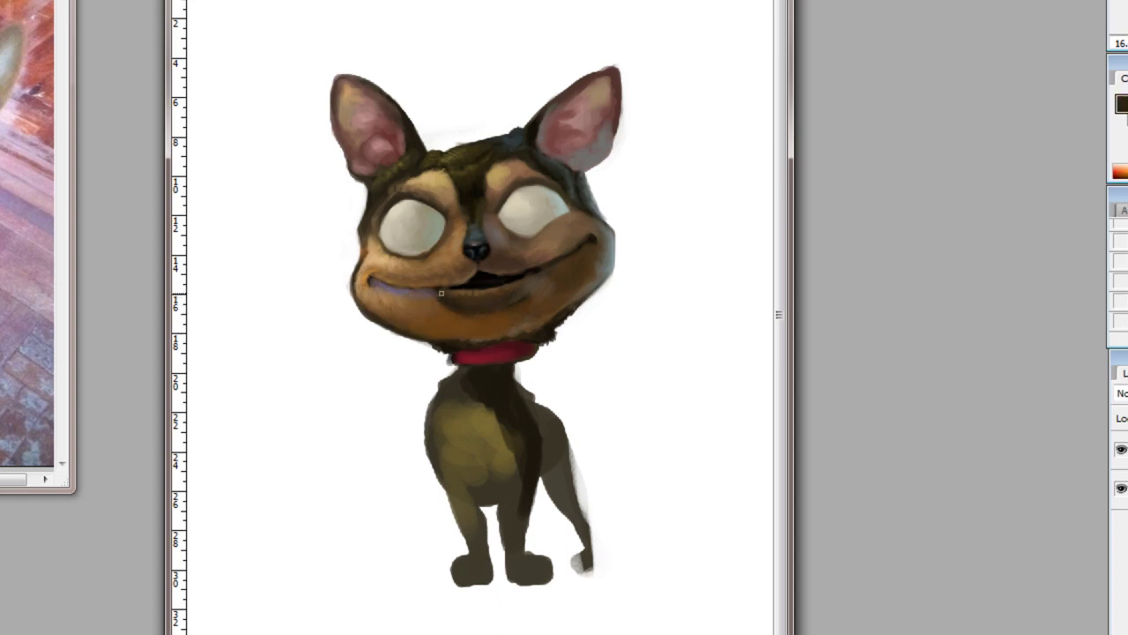
drag(368, 289, 421, 310)
alt+click(438, 273)
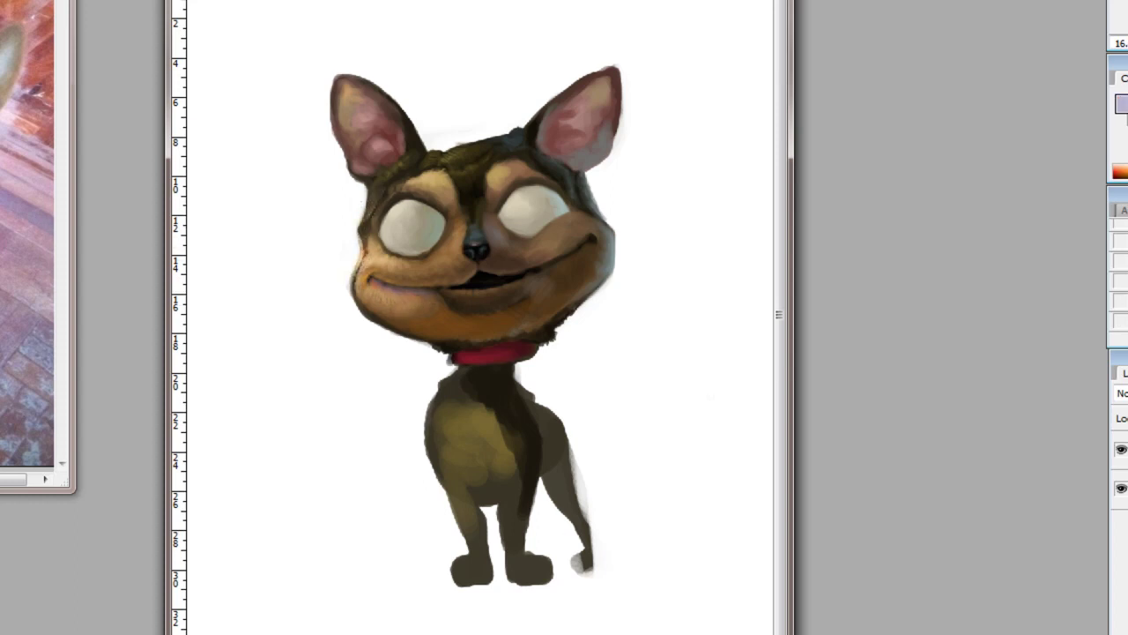
Brighten the left eye and lighten the chin below the mouth with sampled tan.
mouse_move(441, 211)
mouse_down()
mouse_move(420, 244)
mouse_move(396, 231)
mouse_up()
alt+click(415, 221)
alt+click(424, 207)
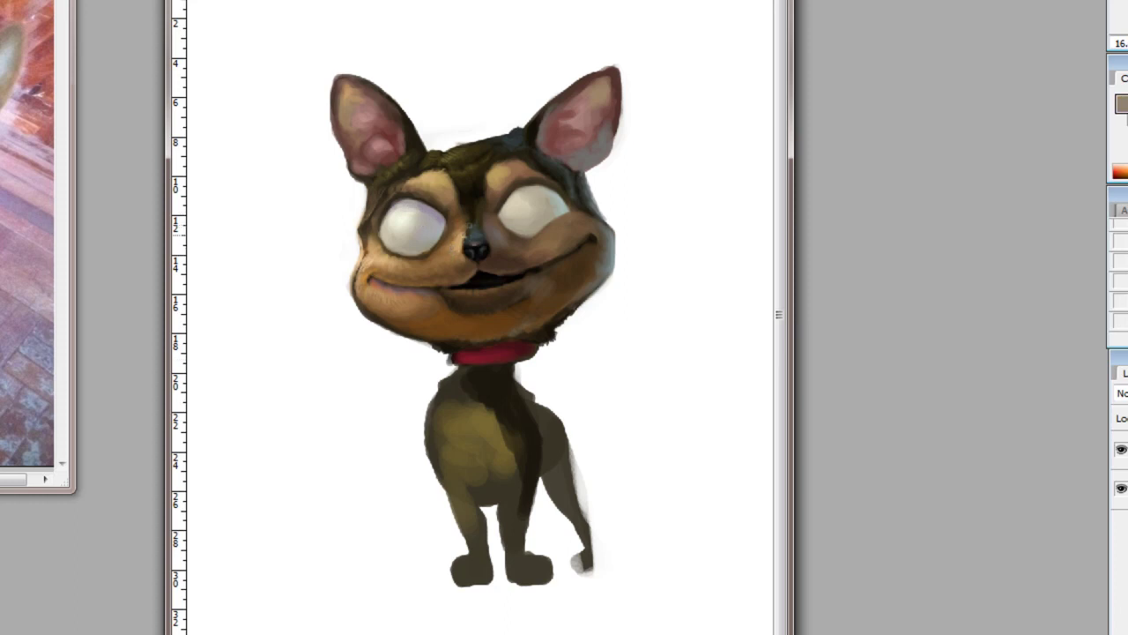
alt+click(467, 318)
mouse_move(461, 319)
mouse_down()
mouse_move(529, 328)
mouse_move(482, 319)
mouse_move(521, 343)
mouse_move(518, 310)
mouse_move(520, 333)
mouse_up()
Repaint the mouth and teeth line, darkening the lip line with near-black.
alt+click(511, 309)
alt+click(440, 324)
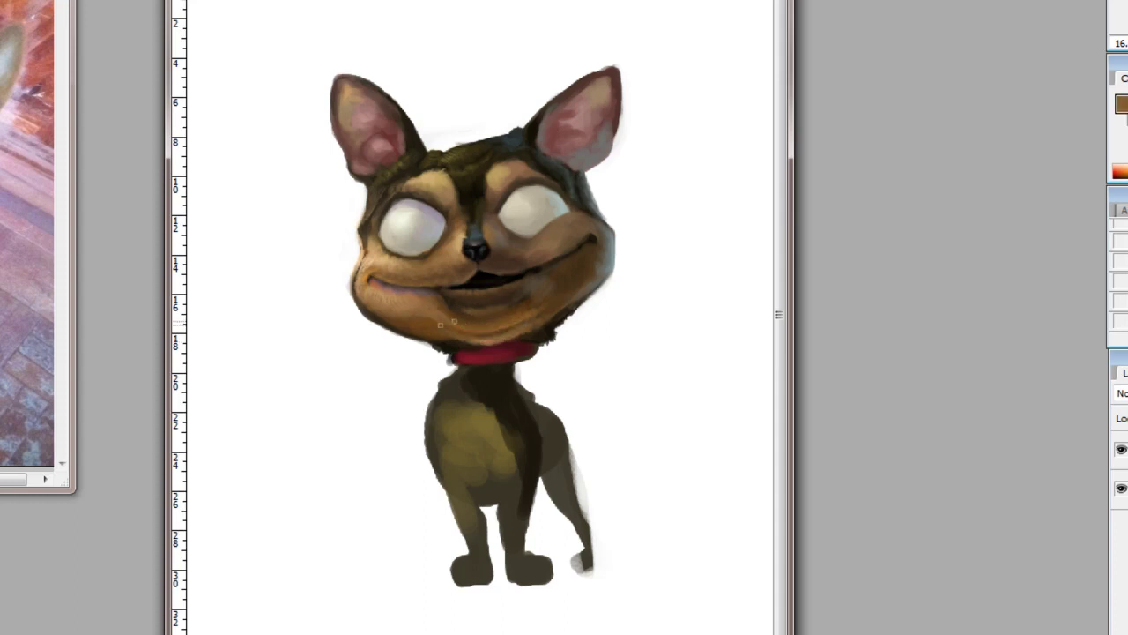
mouse_move(469, 291)
mouse_down()
mouse_move(512, 289)
mouse_move(525, 265)
mouse_up()
alt+click(467, 287)
alt+click(462, 288)
drag(455, 275, 517, 261)
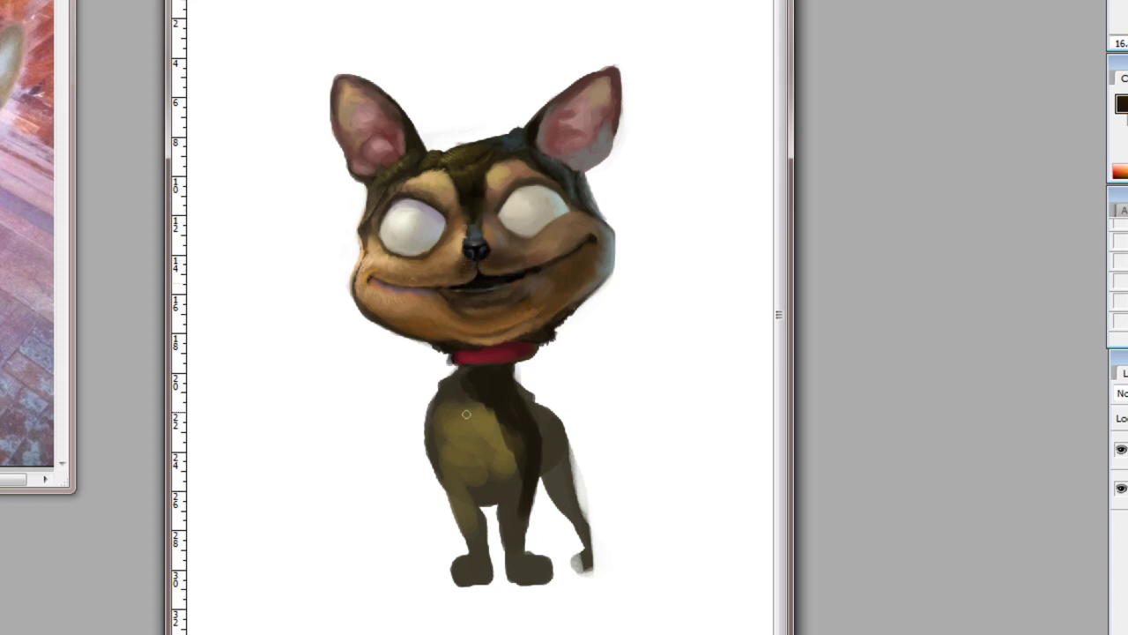
alt+click(469, 298)
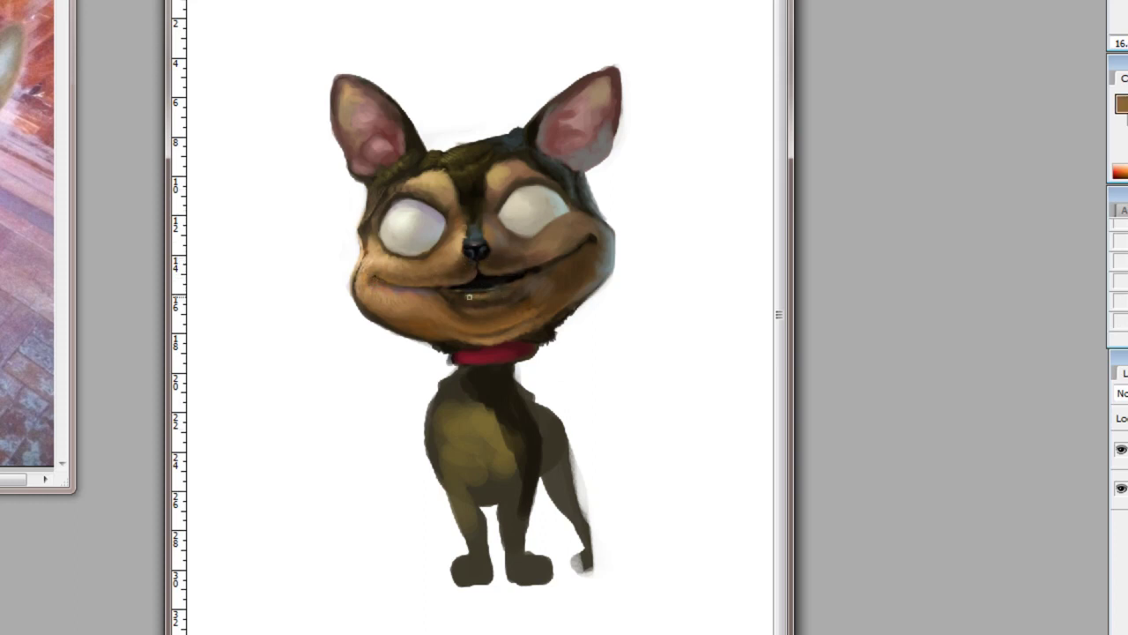
Undo stray dark strokes in the eyes and sample tan and brown face tones.
mouse_move(505, 237)
mouse_down()
mouse_move(529, 212)
mouse_move(422, 215)
mouse_up()
key(ctrl+z)
alt+click(498, 189)
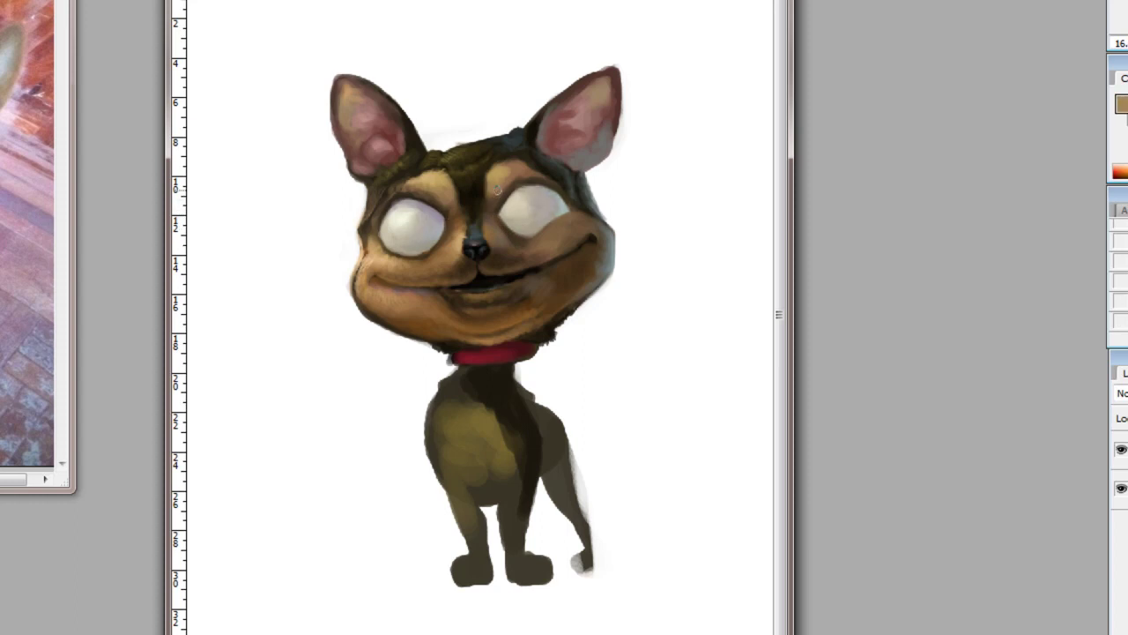
alt+click(430, 177)
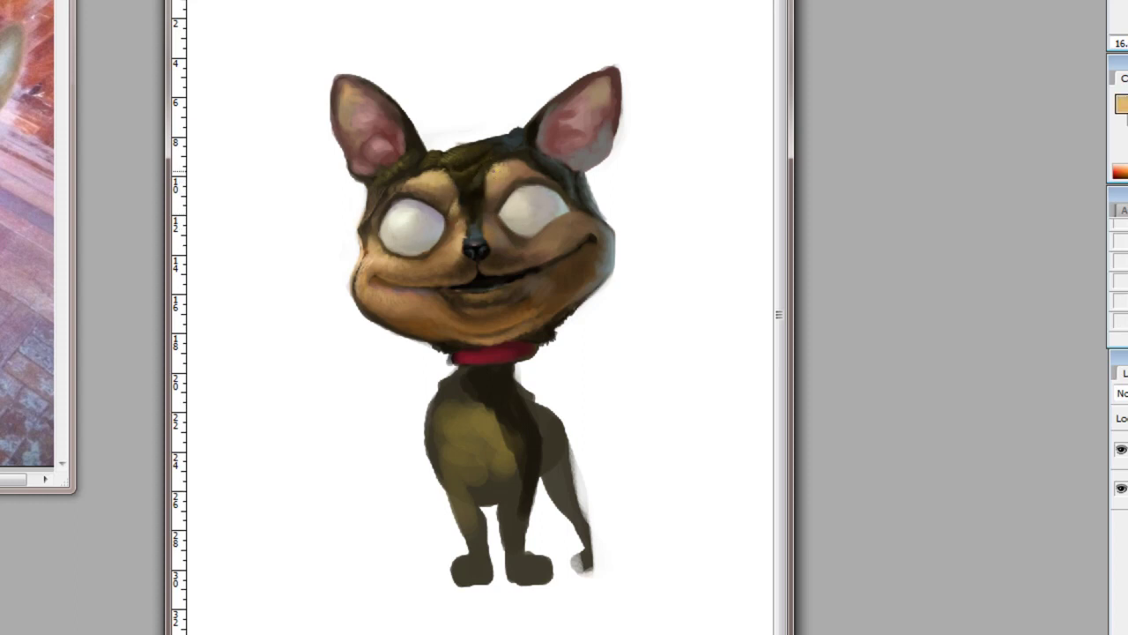
alt+click(473, 212)
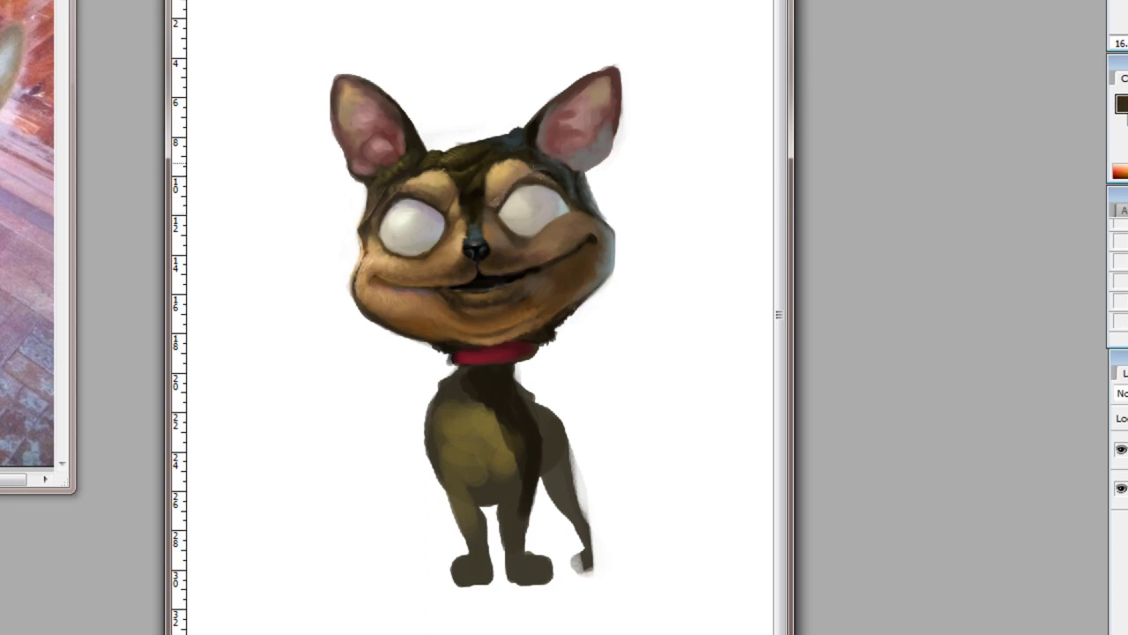
Add small dark-brown shading strokes on the right cheek and jaw.
alt+click(574, 223)
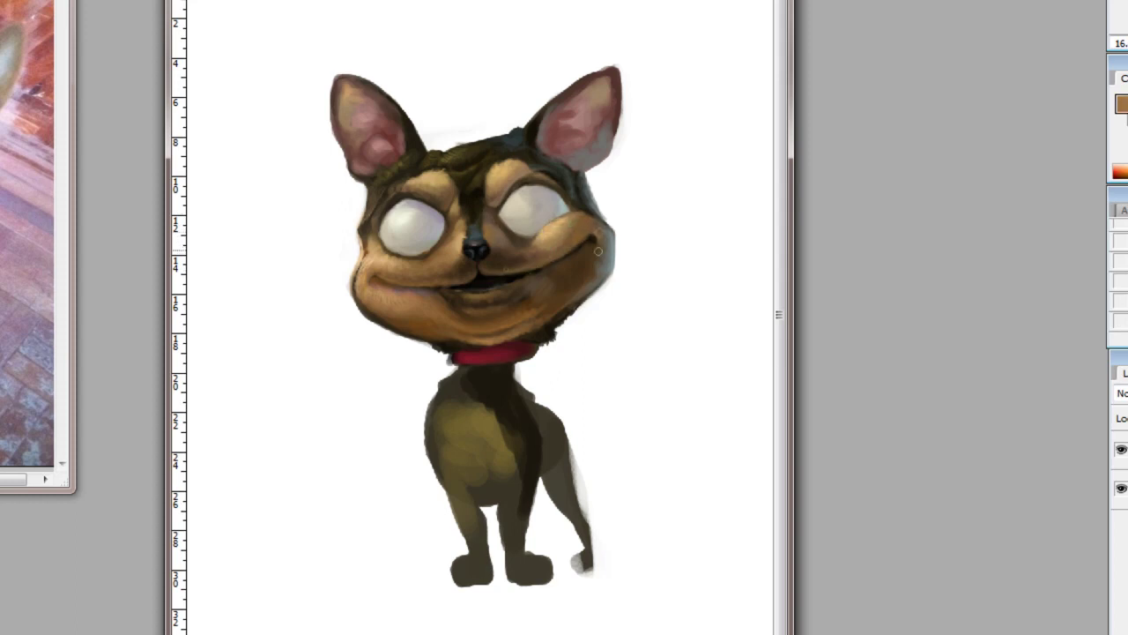
alt+click(550, 304)
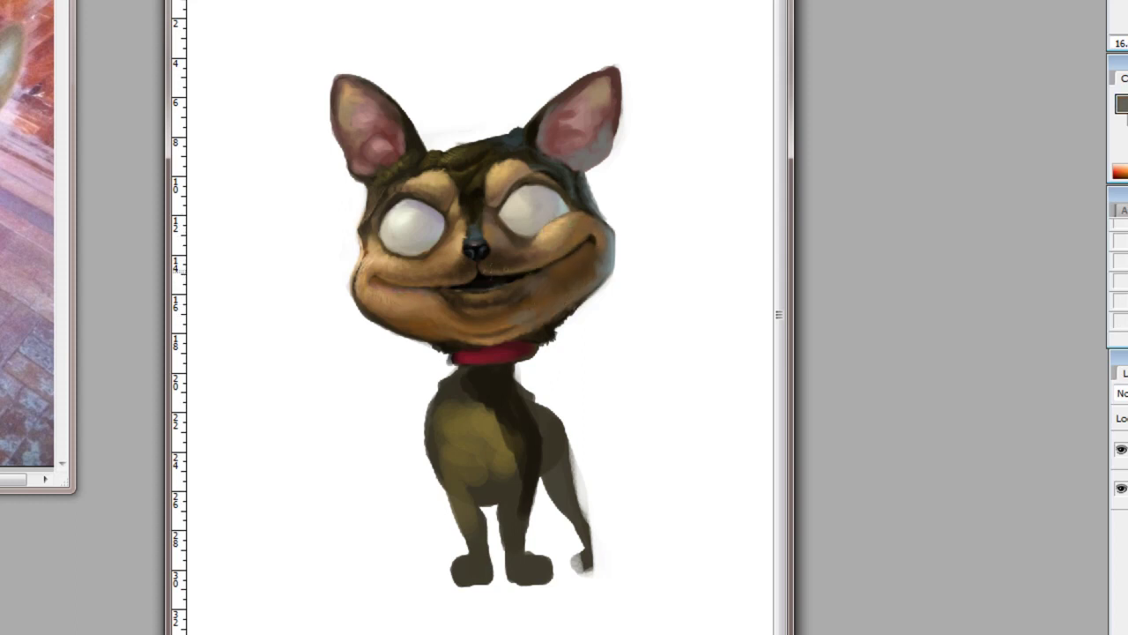
alt+click(492, 264)
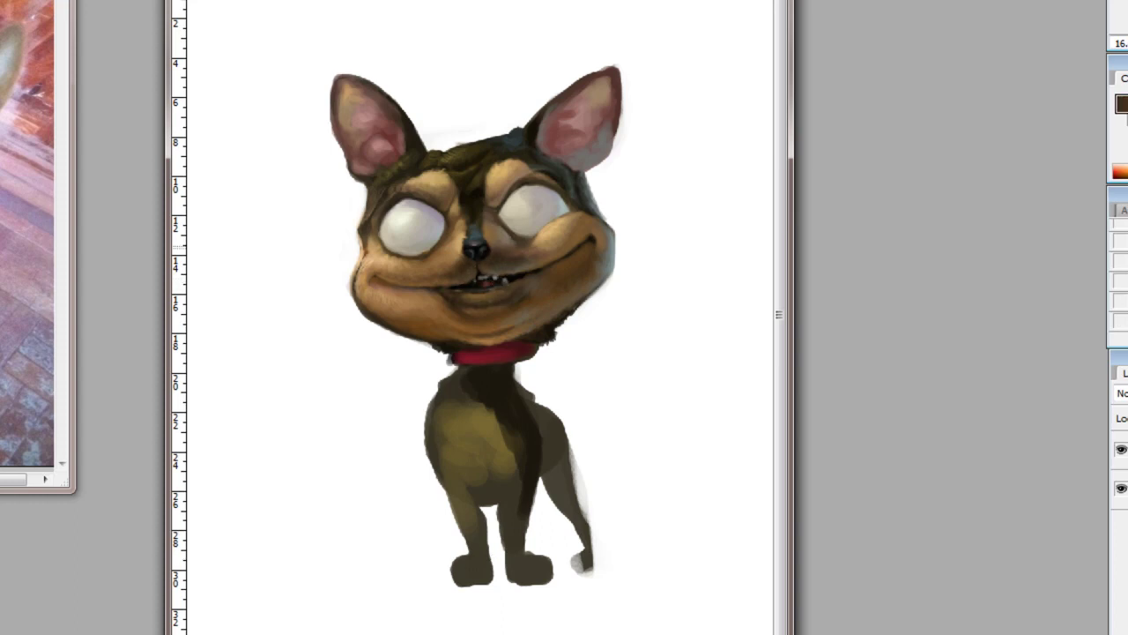
drag(554, 264, 492, 332)
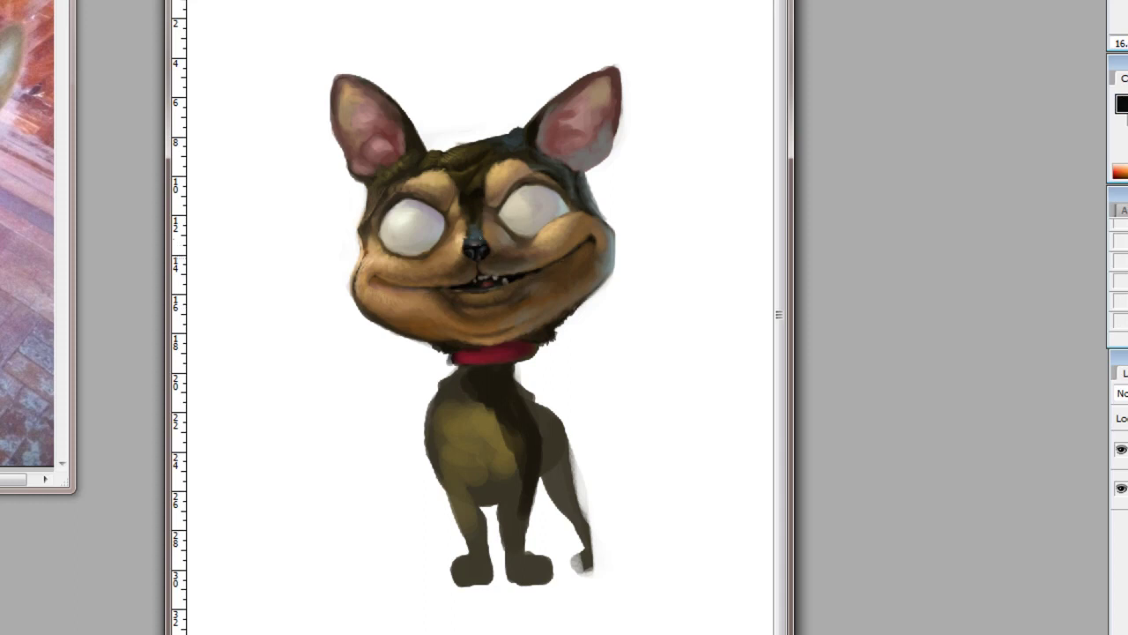
alt+click(445, 248)
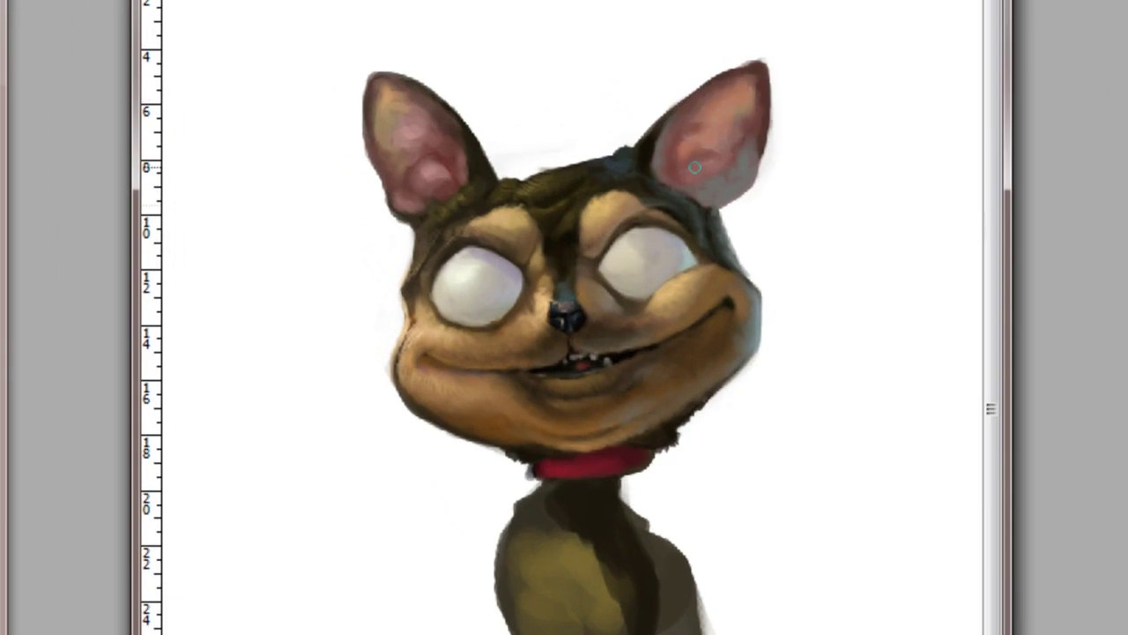
Paint the right ear interior a warm pink-mauve and add fur texture to the forehead.
mouse_move(689, 121)
mouse_down()
mouse_move(705, 155)
mouse_move(735, 132)
mouse_move(748, 150)
mouse_move(721, 187)
mouse_up()
drag(656, 125, 666, 173)
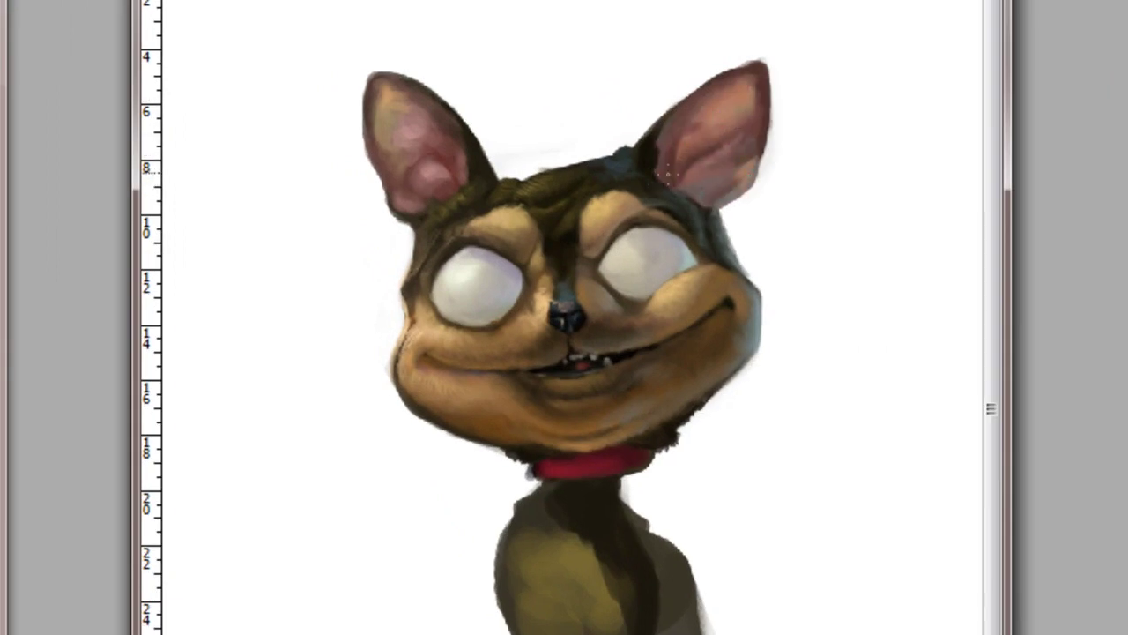
mouse_move(697, 128)
mouse_down()
mouse_move(741, 88)
mouse_move(754, 105)
mouse_move(745, 71)
mouse_up()
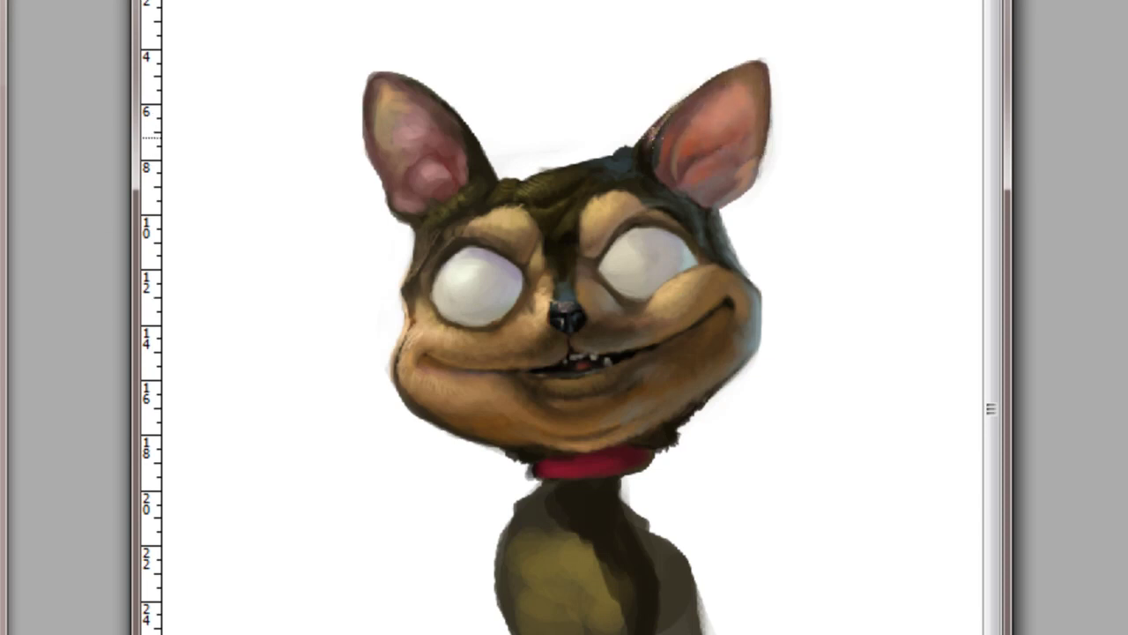
mouse_move(553, 211)
mouse_down()
mouse_move(546, 176)
mouse_move(595, 175)
mouse_up()
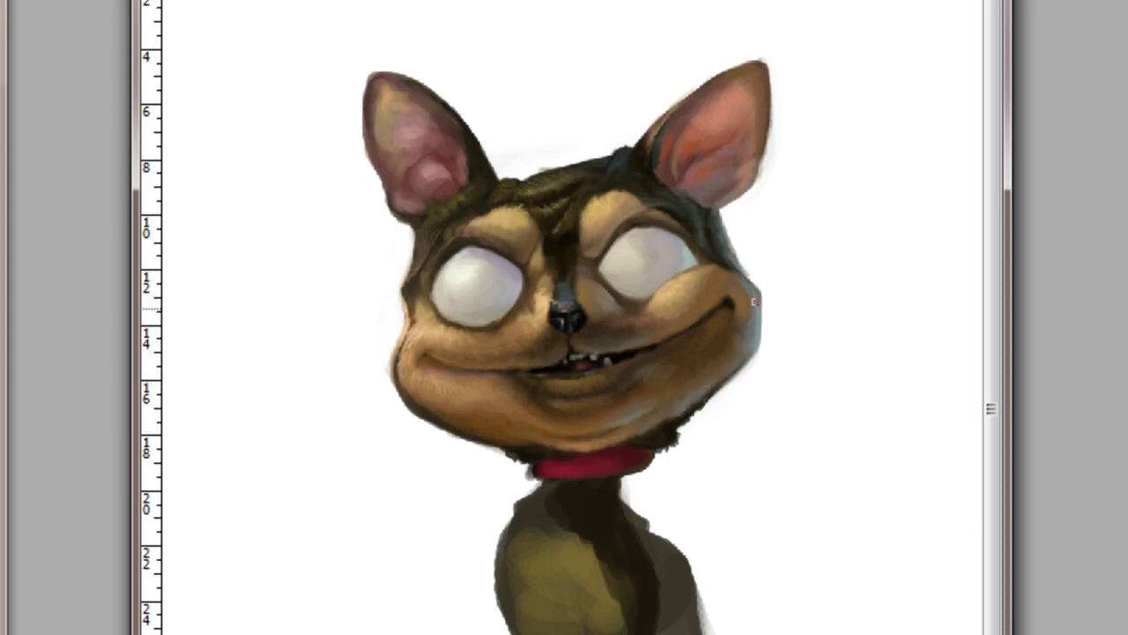
Paint pink blush on both cheeks and lighten the eyelid above the left eye.
drag(425, 342, 472, 336)
drag(735, 287, 716, 278)
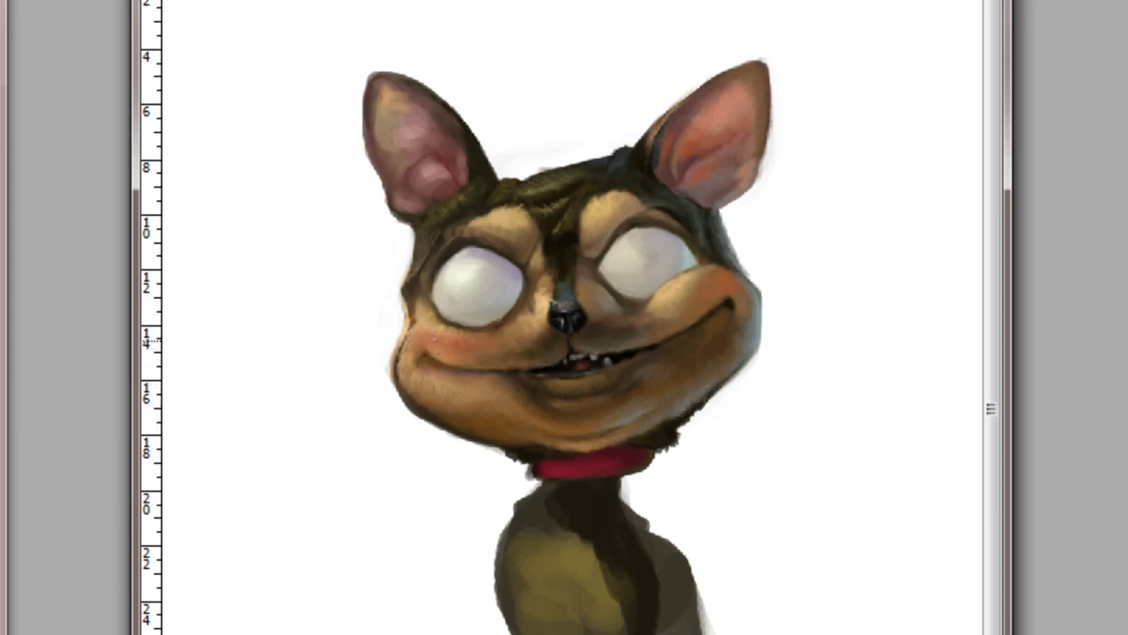
drag(480, 247, 515, 256)
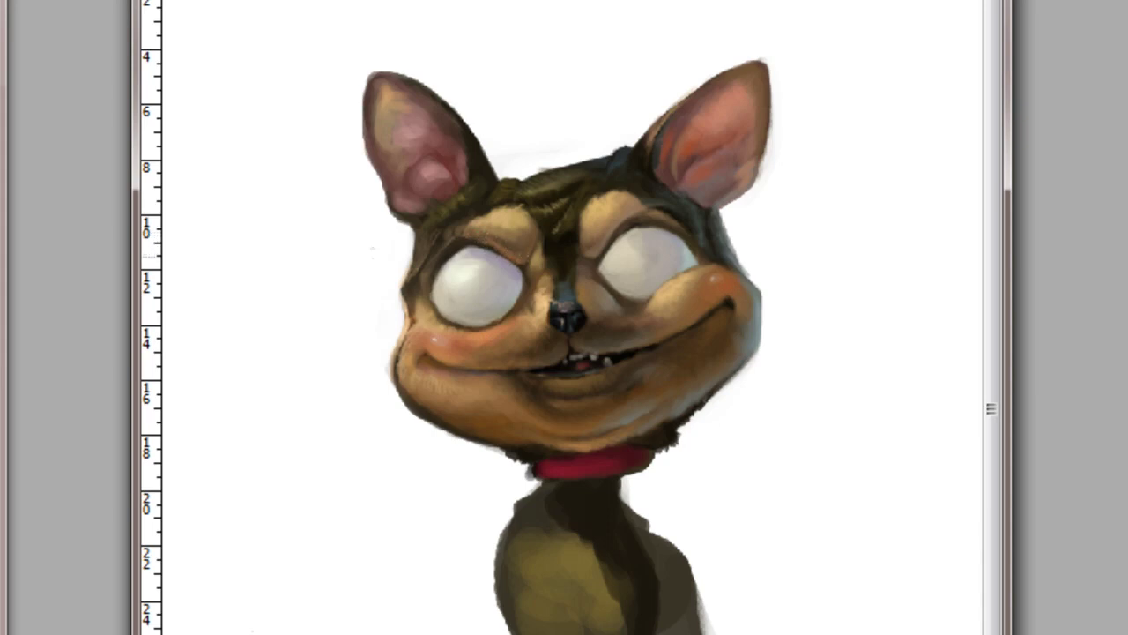
Soften the head and jaw outline, repaint the left ear pinker, and brighten the left brow.
mouse_move(420, 359)
mouse_down()
mouse_move(481, 452)
mouse_move(736, 291)
mouse_move(727, 216)
mouse_up()
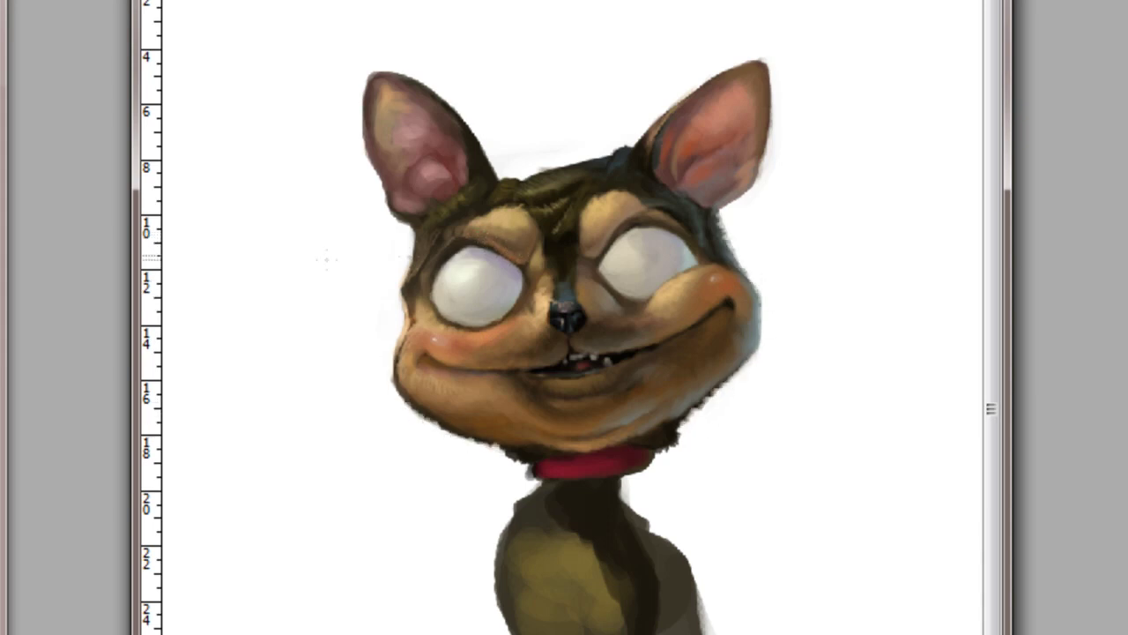
drag(414, 265, 546, 167)
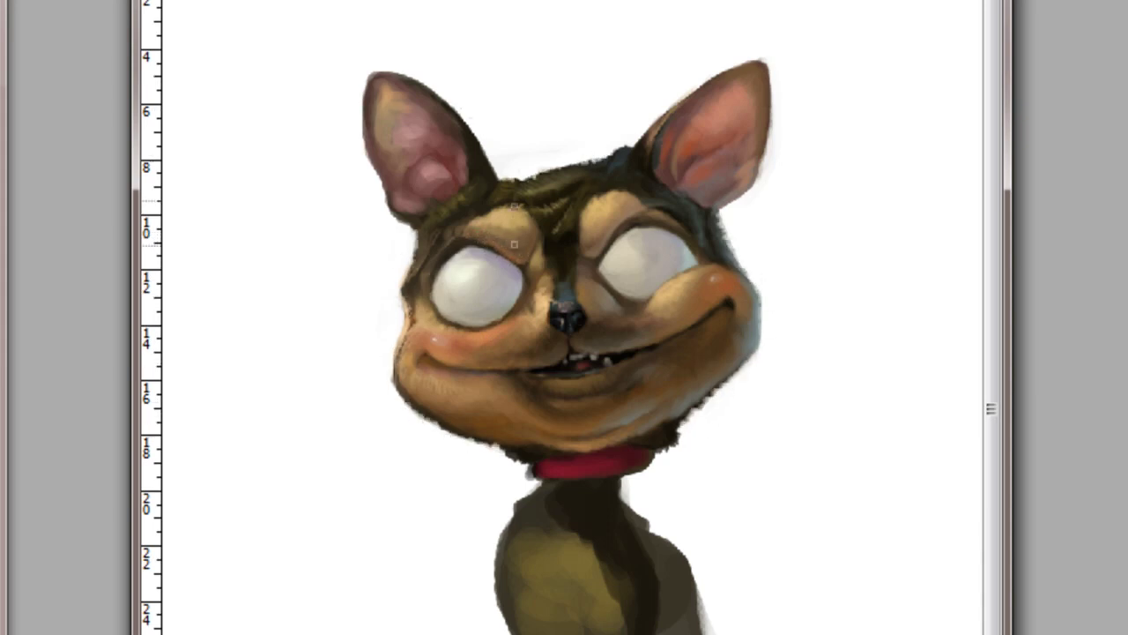
mouse_move(384, 88)
mouse_down()
mouse_move(388, 132)
mouse_move(419, 181)
mouse_move(432, 132)
mouse_move(403, 176)
mouse_move(401, 145)
mouse_move(415, 155)
mouse_move(399, 146)
mouse_move(397, 183)
mouse_up()
mouse_move(482, 217)
mouse_down()
mouse_move(529, 234)
mouse_move(475, 226)
mouse_up()
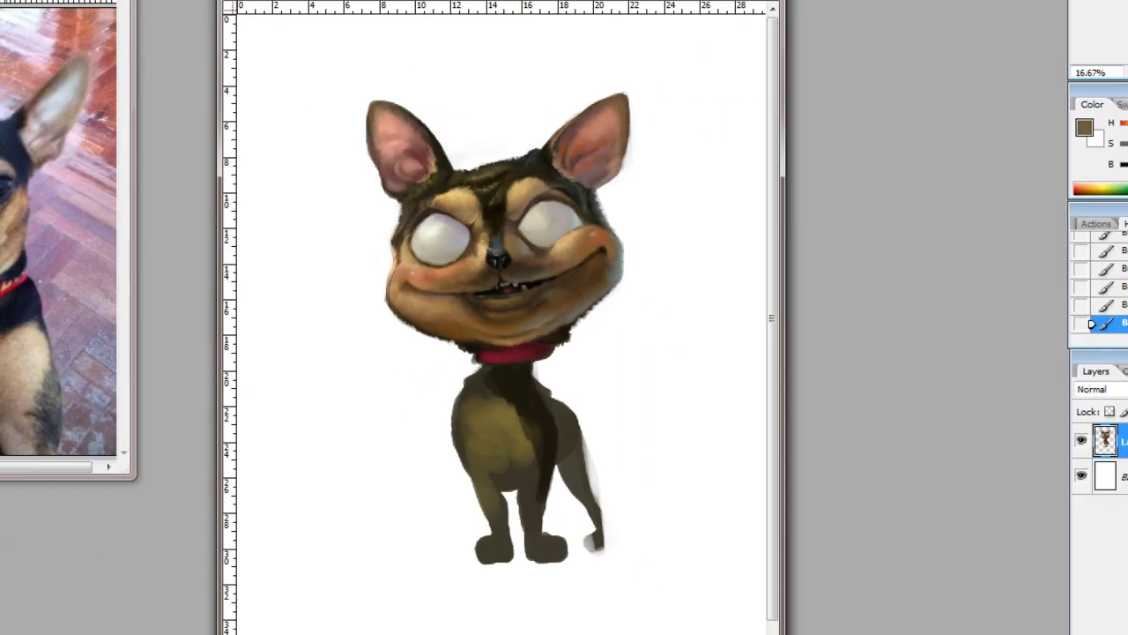
Sample brown and beige tones from the cheeks, chin and ears.
alt+click(575, 285)
alt+click(579, 258)
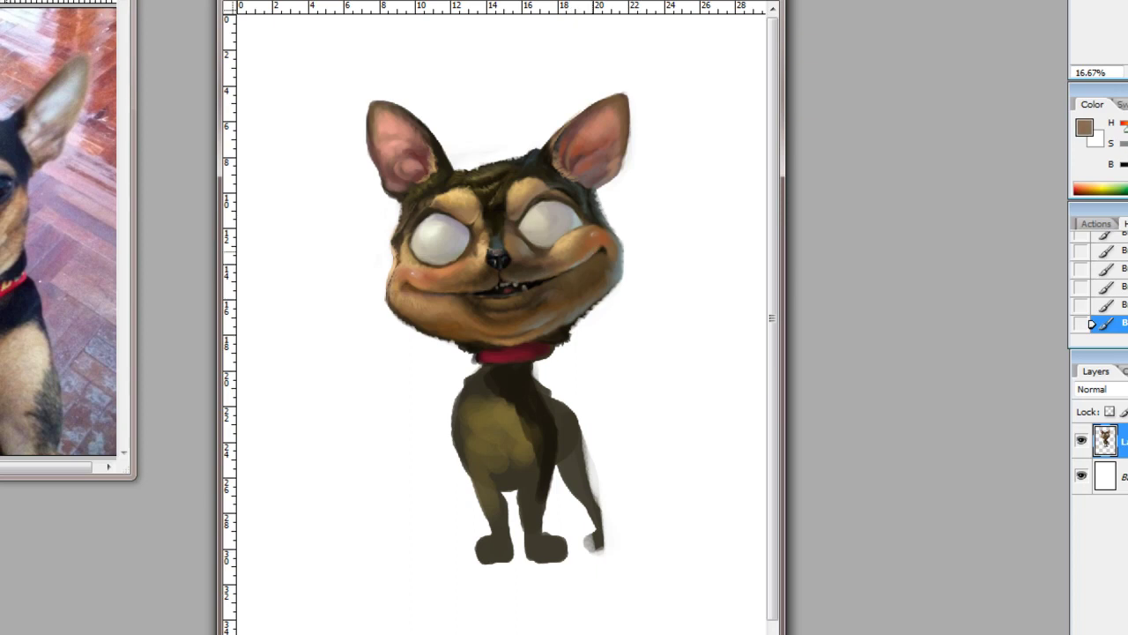
alt+click(487, 322)
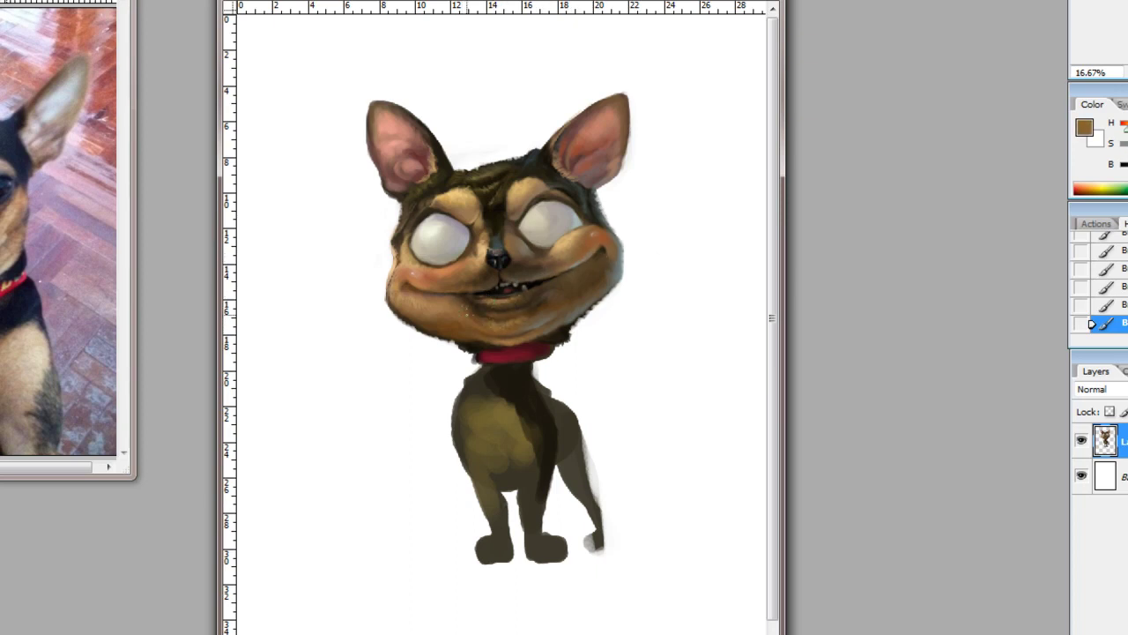
alt+click(551, 92)
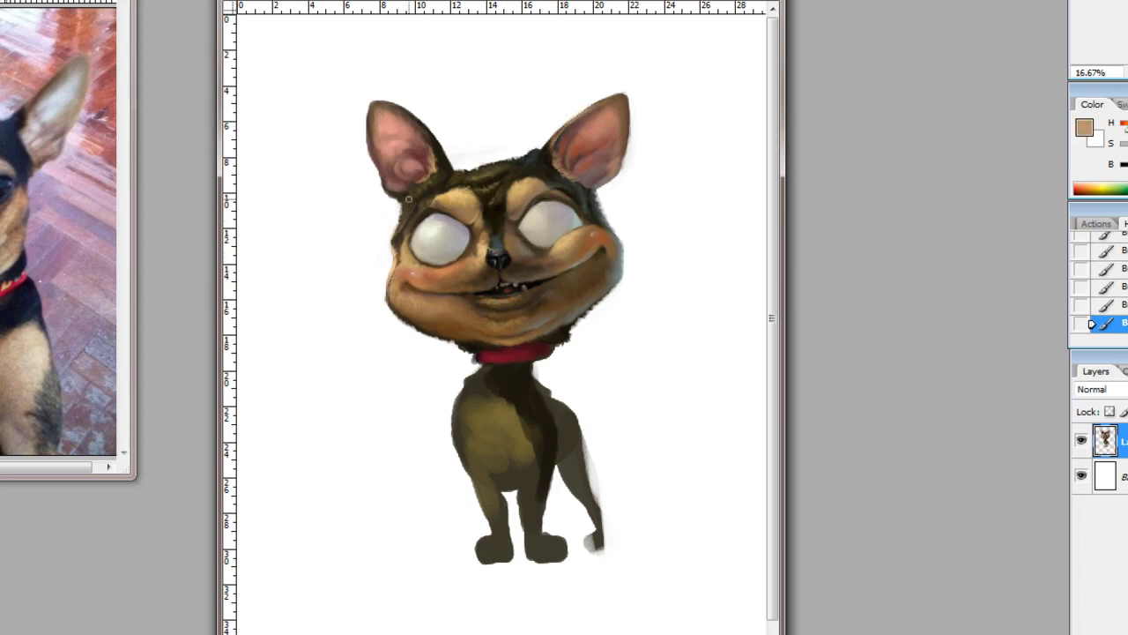
alt+click(374, 141)
key(ctrl+plus)
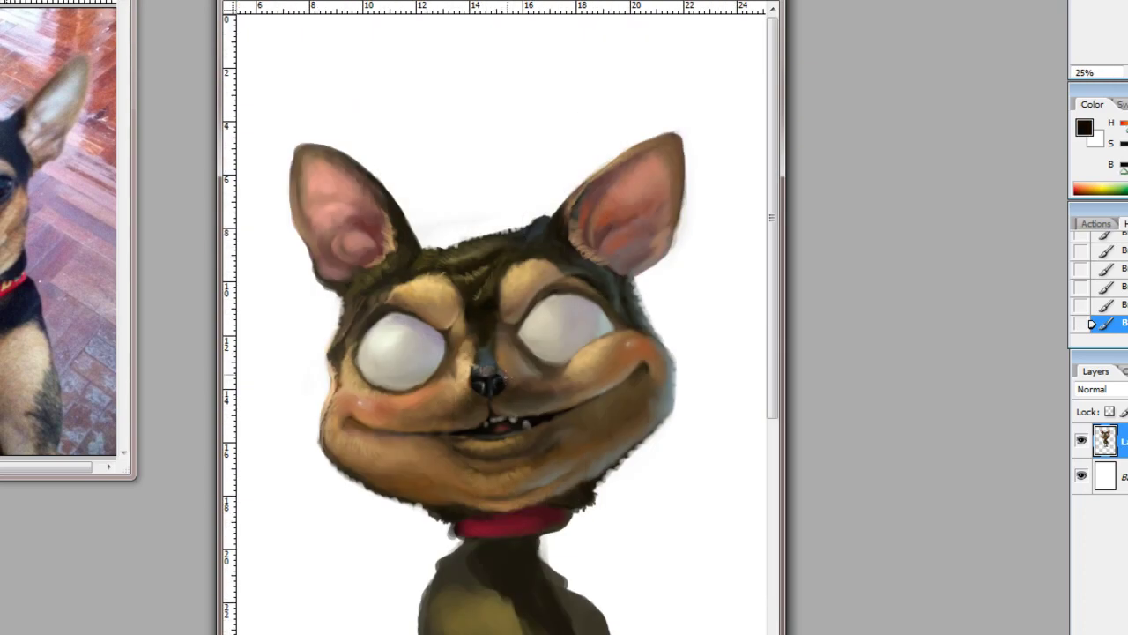
key(ctrl+minus)
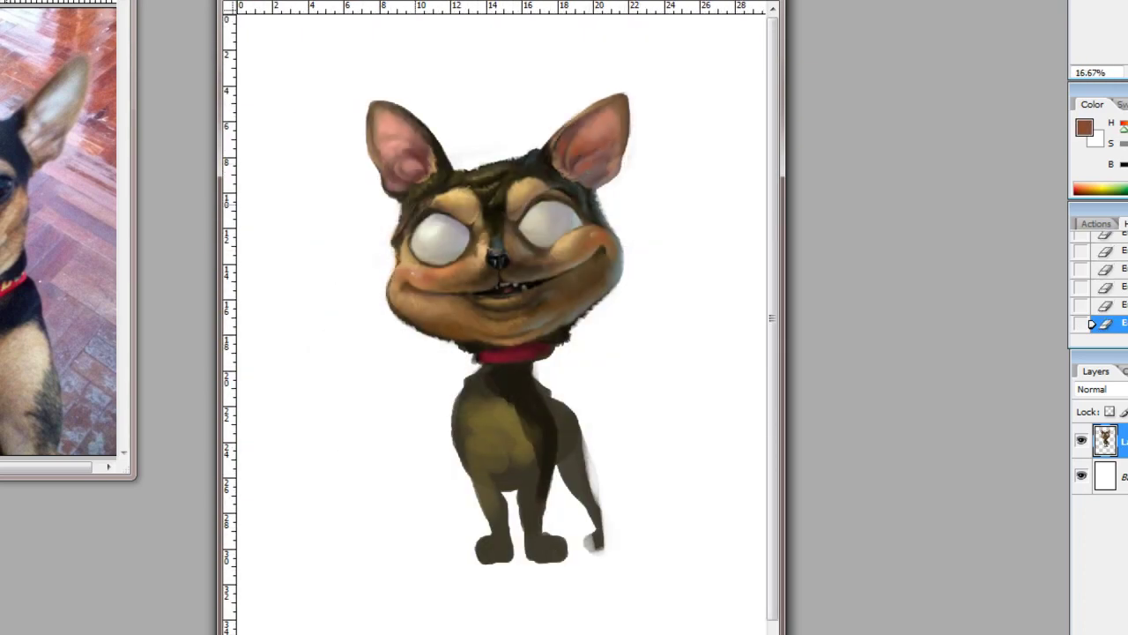
Paint a dark left eye on a new layer, duplicating and mirroring it for the right.
key(ctrl+shift+alt+n)
mouse_move(432, 225)
mouse_down()
mouse_move(445, 243)
mouse_move(424, 234)
mouse_move(450, 247)
mouse_move(551, 222)
mouse_up()
key(ctrl+j)
key(v)
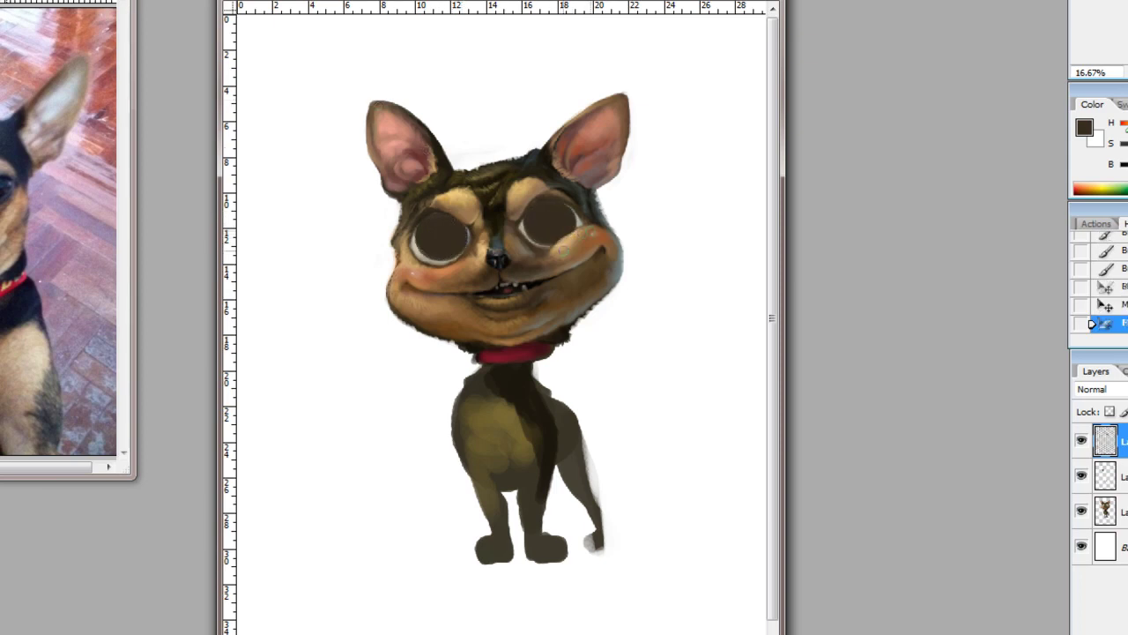
key(alt+bracketleft)
mouse_move(432, 230)
mouse_down()
mouse_move(449, 247)
mouse_move(441, 222)
mouse_move(450, 246)
mouse_move(432, 234)
mouse_move(543, 220)
mouse_up()
Copy the glossy left eye so the right eye matches it.
alt+click(436, 251)
key(ctrl+j)
alt+click(559, 235)
alt+click(551, 225)
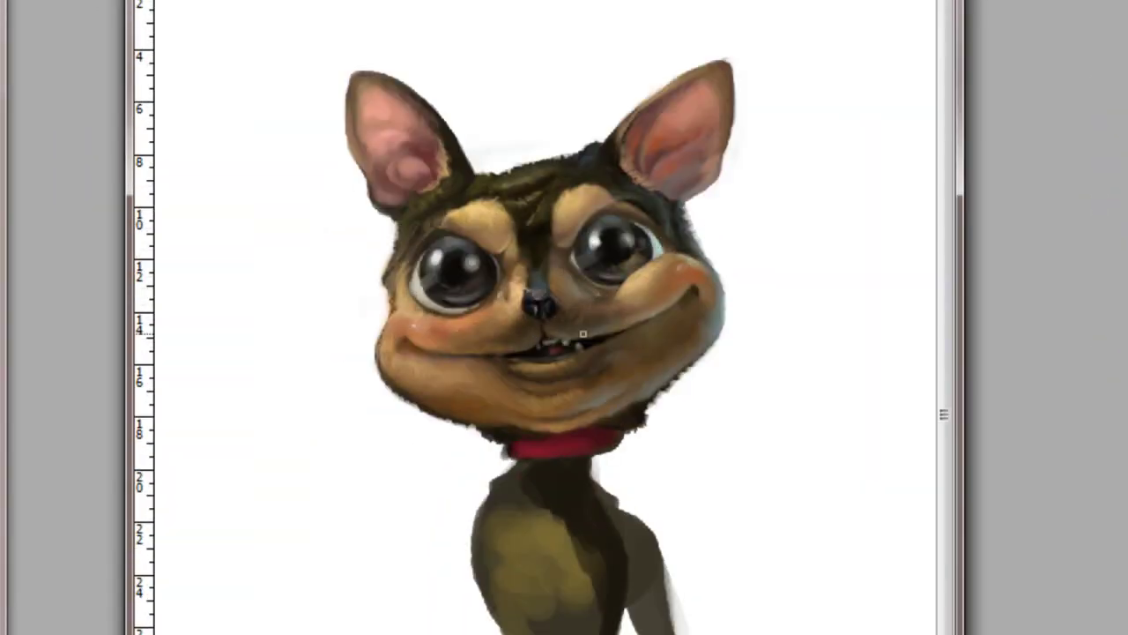
Draw thin whisker strokes on the right and left cheeks.
mouse_move(611, 291)
mouse_down()
mouse_move(726, 258)
mouse_move(666, 299)
mouse_up()
drag(515, 308, 437, 339)
drag(481, 328, 410, 365)
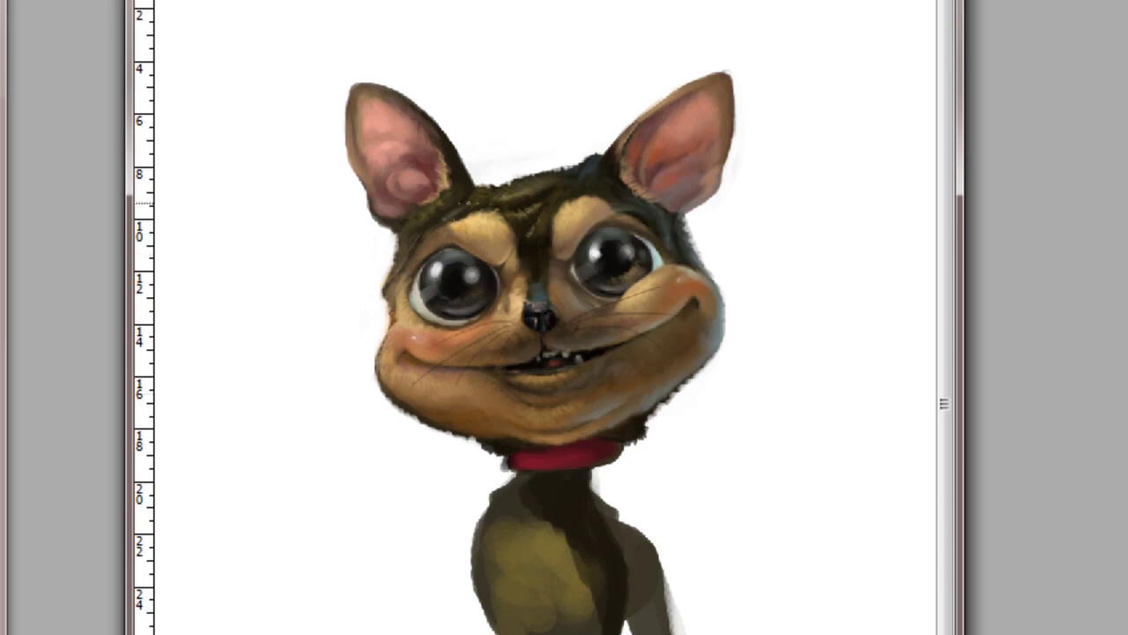
Paint dark fur over the collar's top edge, then letter COOL on the collar.
drag(502, 458, 556, 462)
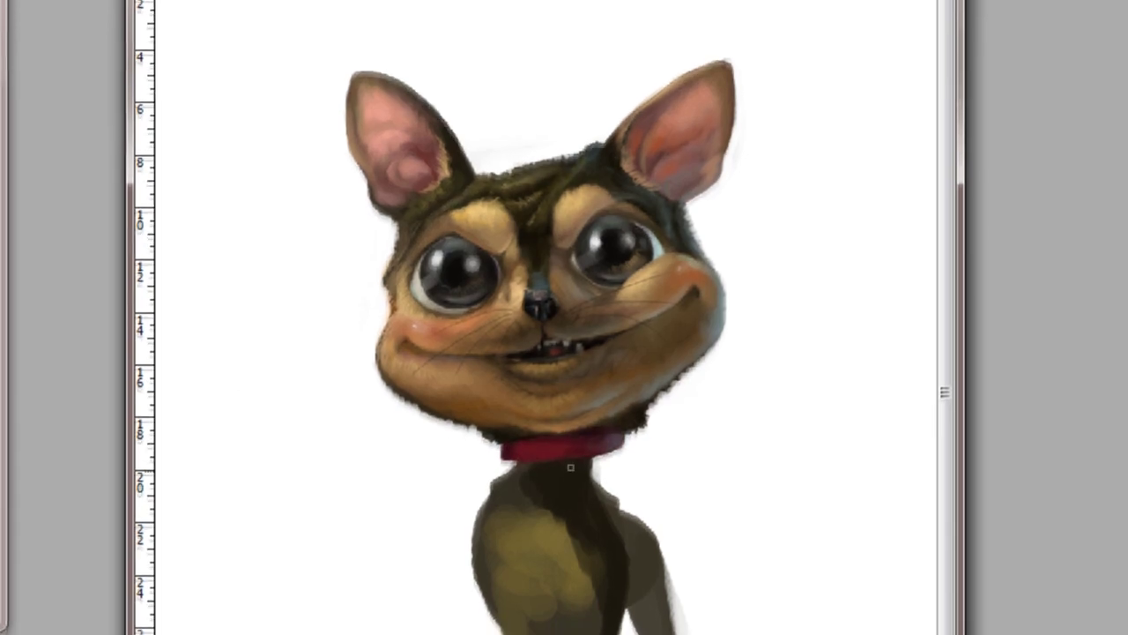
scroll(556, 423, down, 3)
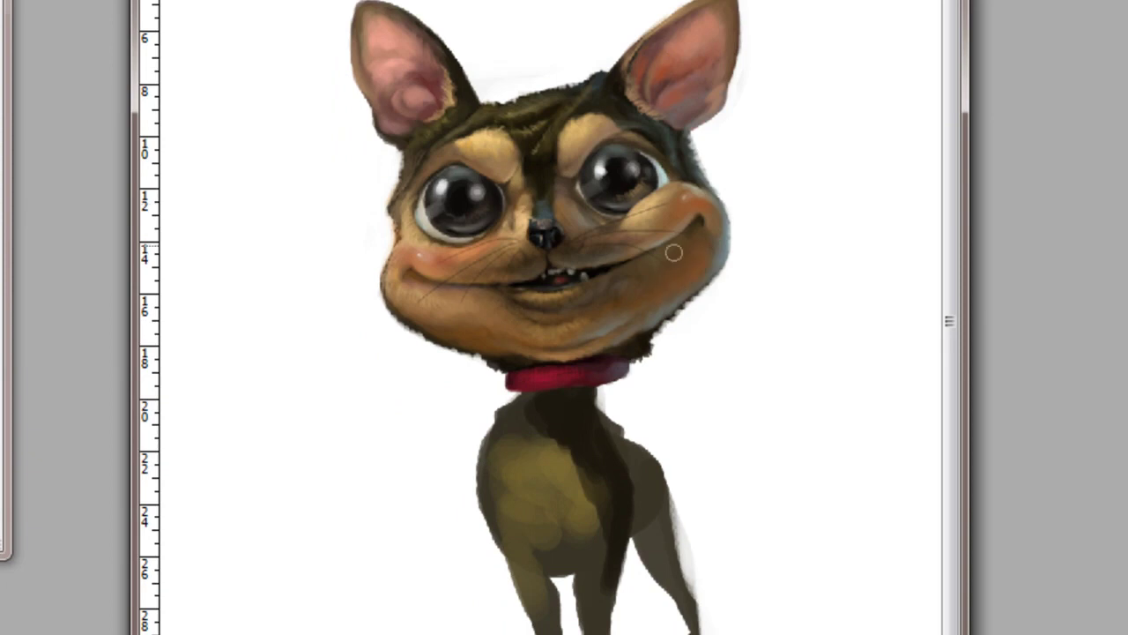
drag(692, 211, 719, 201)
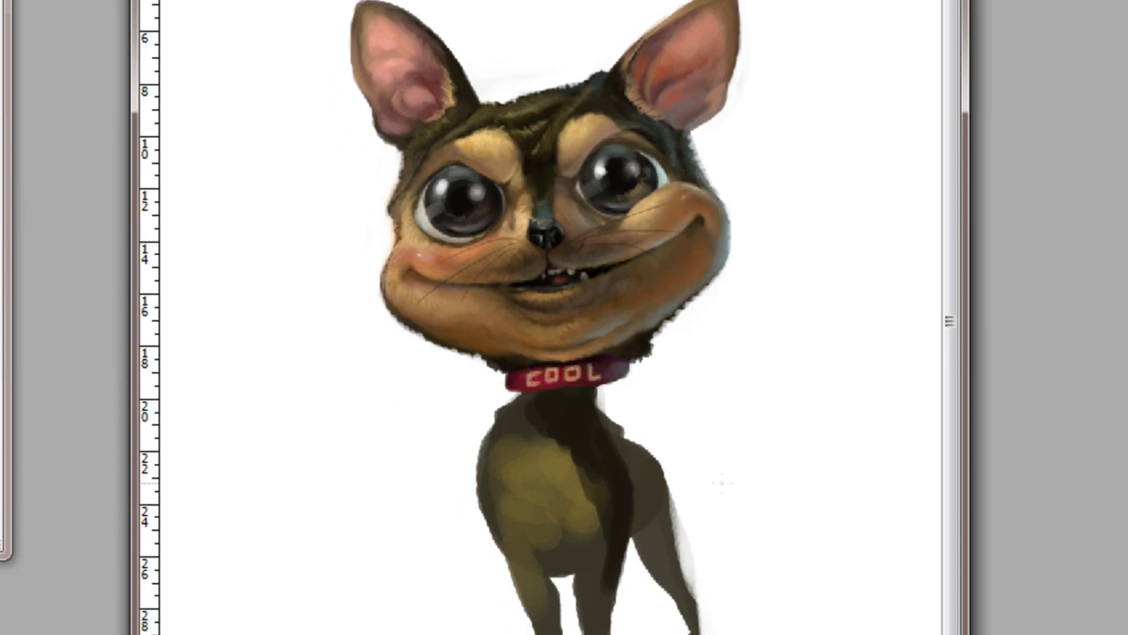
drag(548, 375, 588, 377)
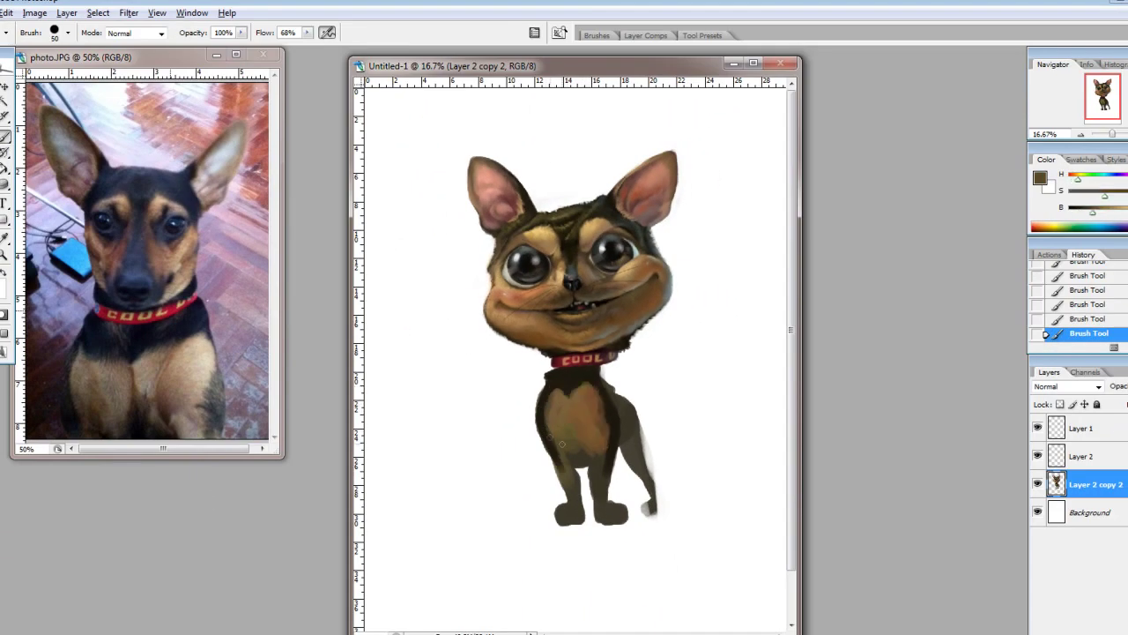
Erase stray paint along the leg edges, then repaint the legs and feet.
key(e)
mouse_move(551, 474)
mouse_down()
mouse_move(540, 396)
mouse_move(628, 521)
mouse_up()
drag(586, 476, 627, 531)
key(b)
drag(559, 511, 545, 524)
drag(617, 506, 633, 520)
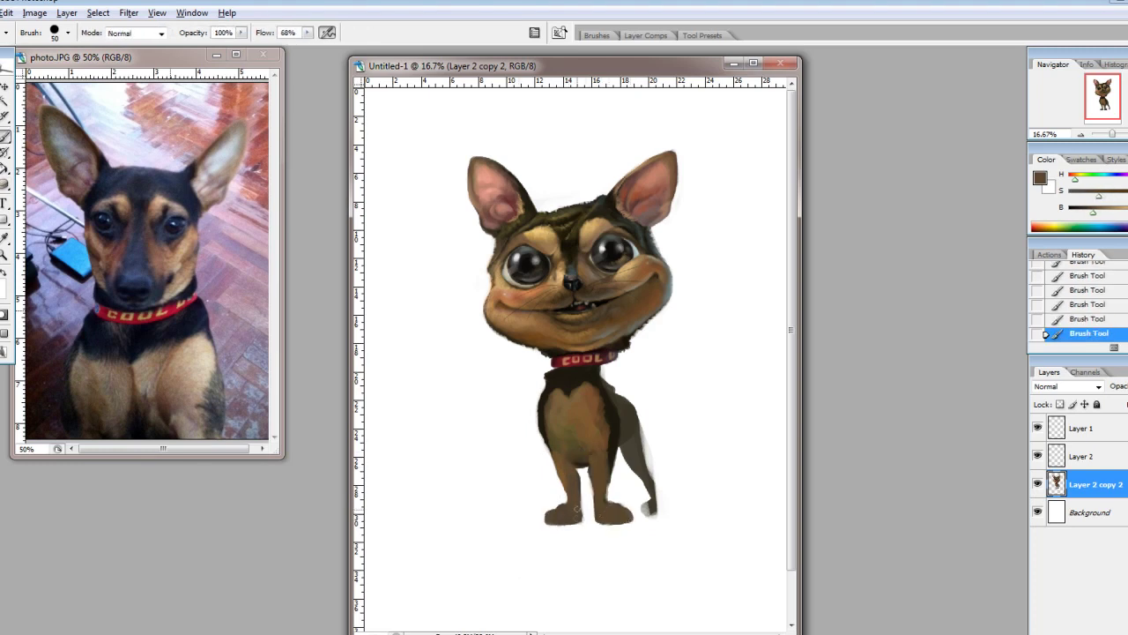
drag(615, 377, 601, 402)
Paint tan markings on the chest and belly with a larger brush.
alt+click(629, 331)
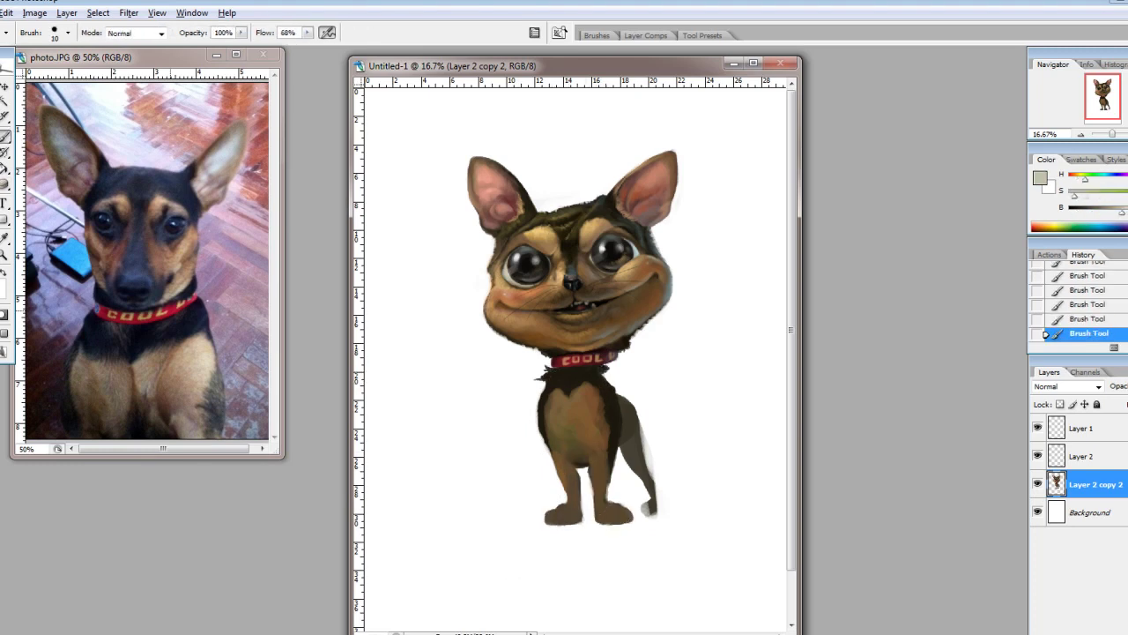
key(bracketright)
key(bracketright)
key(bracketright)
alt+click(622, 347)
alt+click(546, 347)
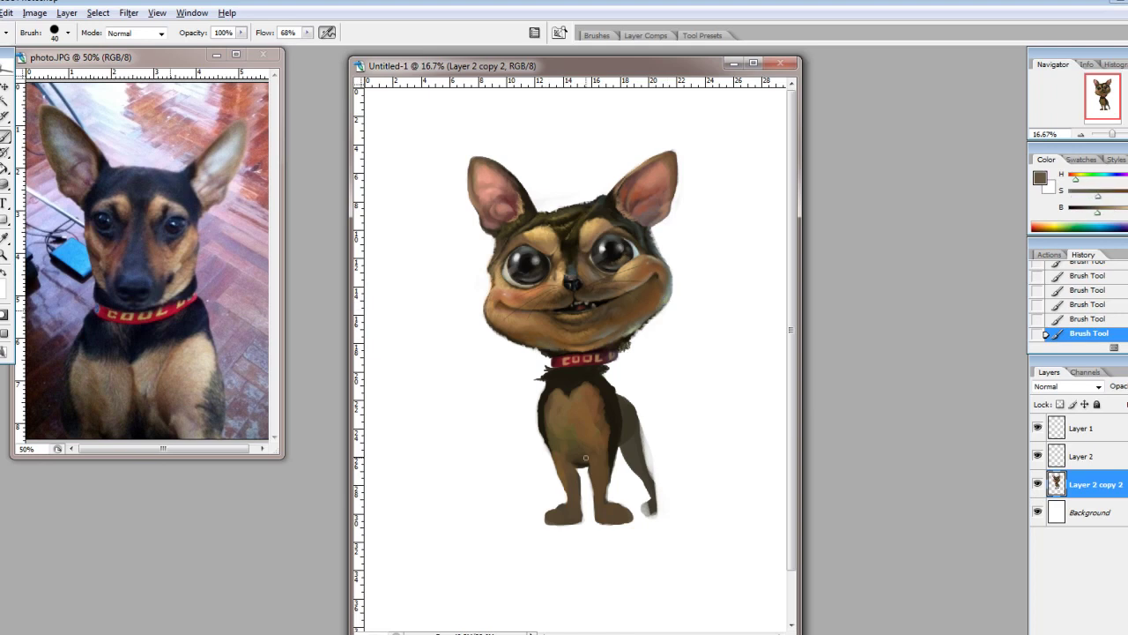
key(bracketright)
key(bracketright)
key(bracketright)
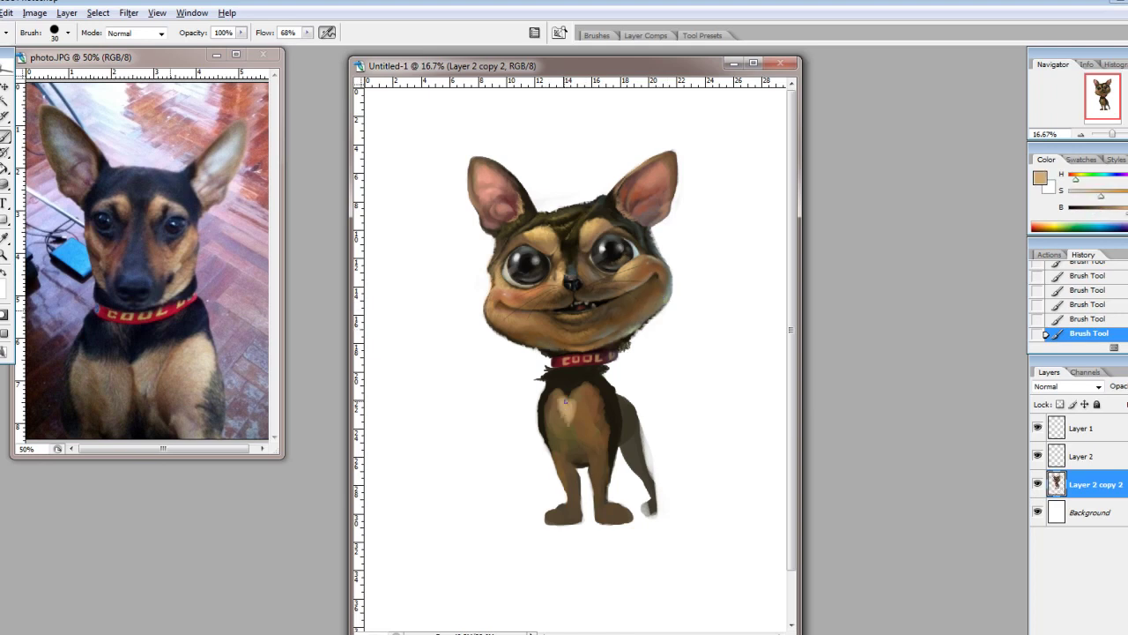
mouse_move(565, 401)
mouse_down()
mouse_move(554, 429)
mouse_move(582, 388)
mouse_move(594, 446)
mouse_move(573, 496)
mouse_up()
Shade between the legs with darker brown and near-black using a smaller brush.
alt+click(577, 445)
key(bracketleft)
key(bracketleft)
alt+click(582, 465)
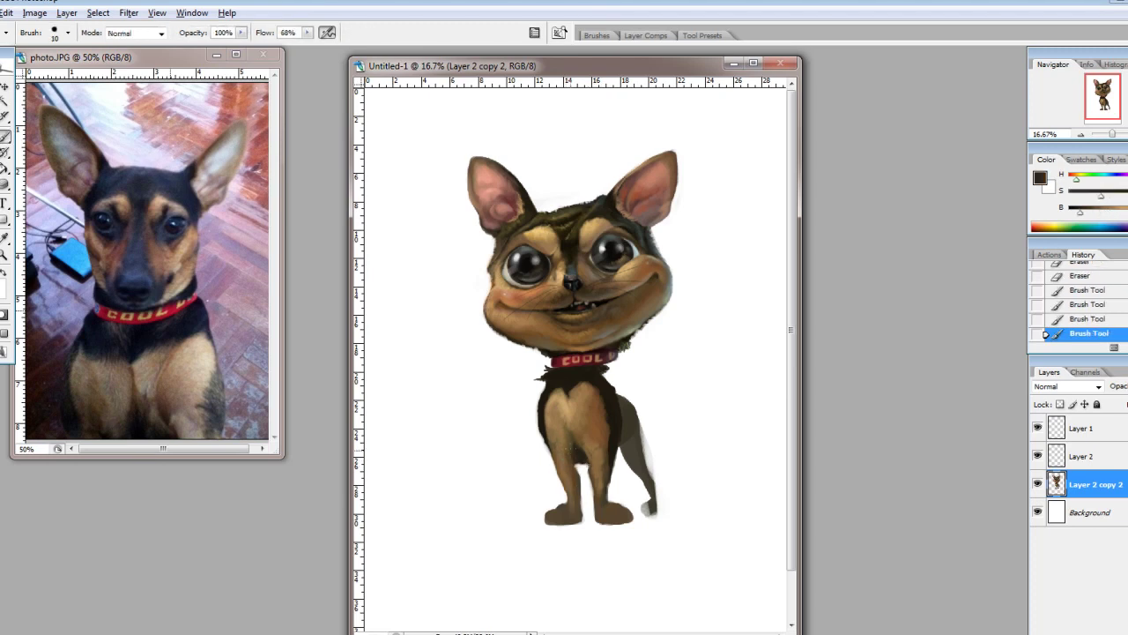
key(bracketright)
key(bracketright)
key(bracketright)
alt+click(604, 510)
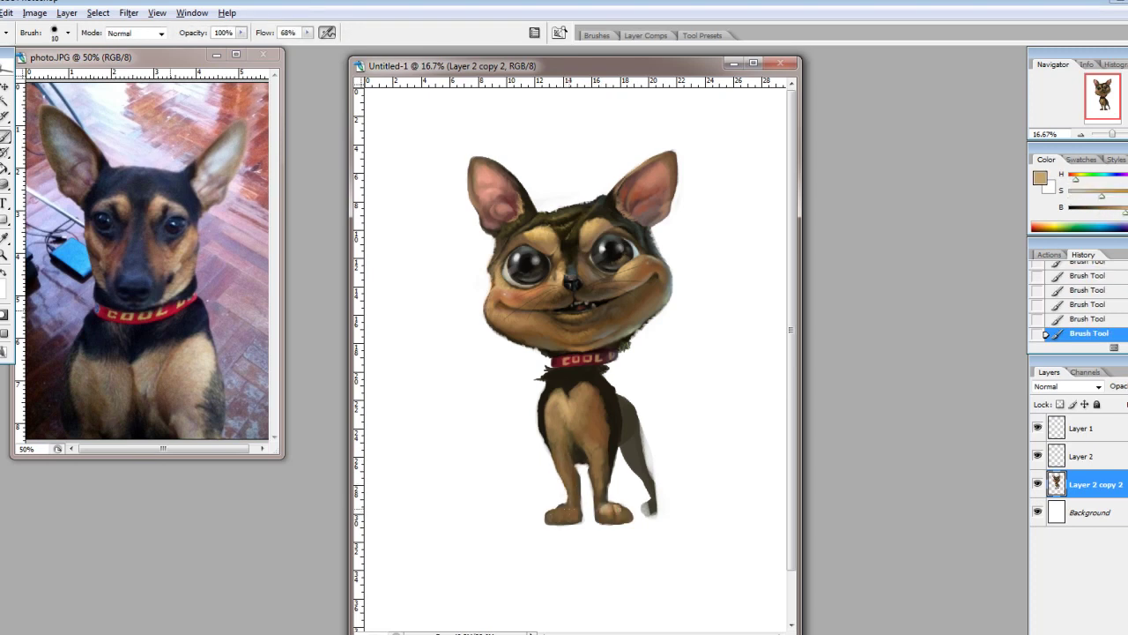
key(bracketright)
key(bracketright)
Lighten the left paw with tan and sample lighter tan for the paws.
drag(566, 510, 556, 512)
key(bracketright)
key(bracketright)
key(bracketright)
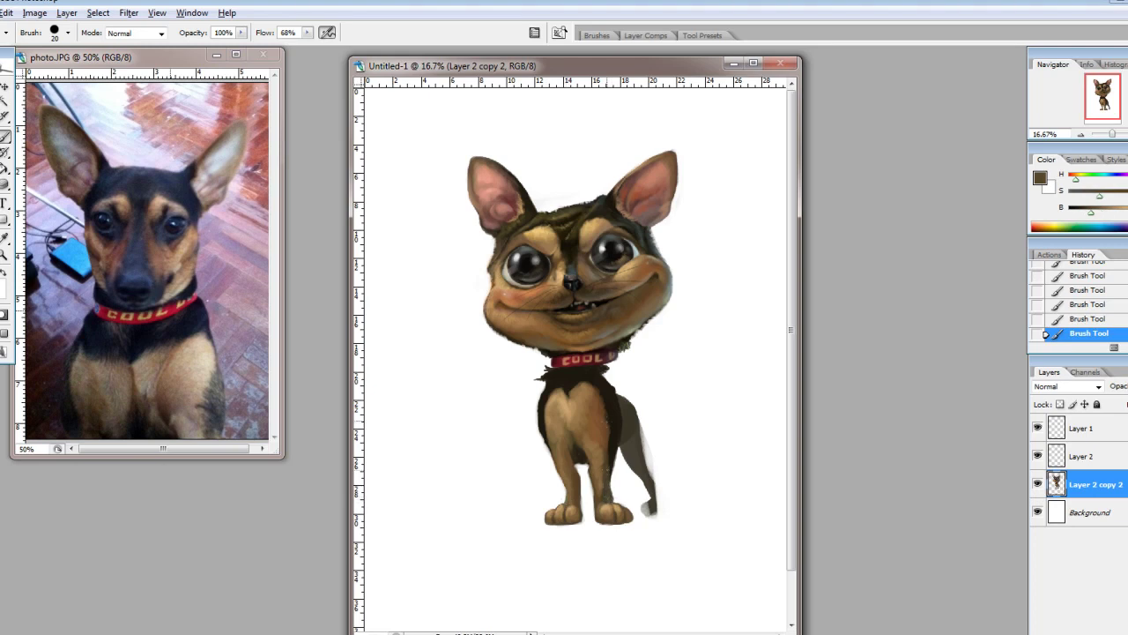
alt+click(609, 492)
key(bracketleft)
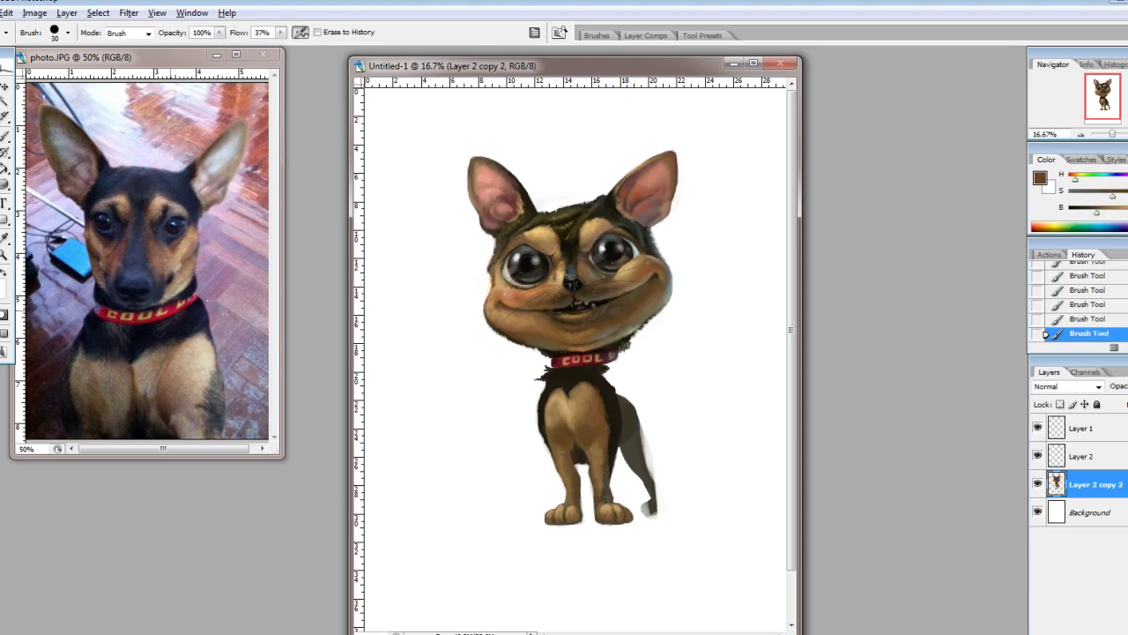
alt+click(550, 423)
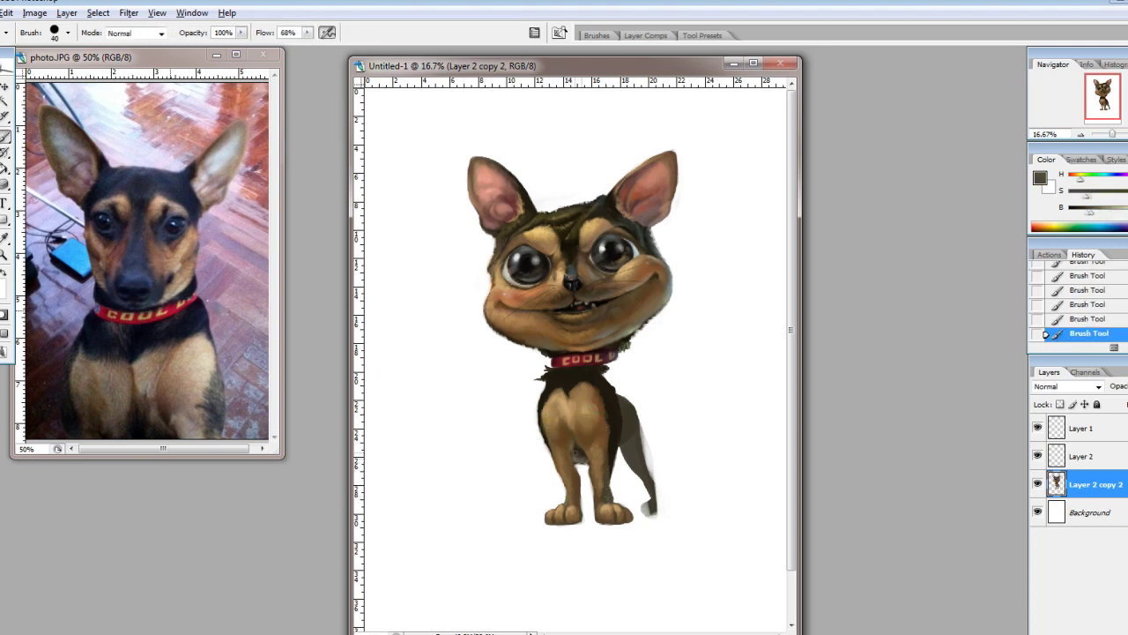